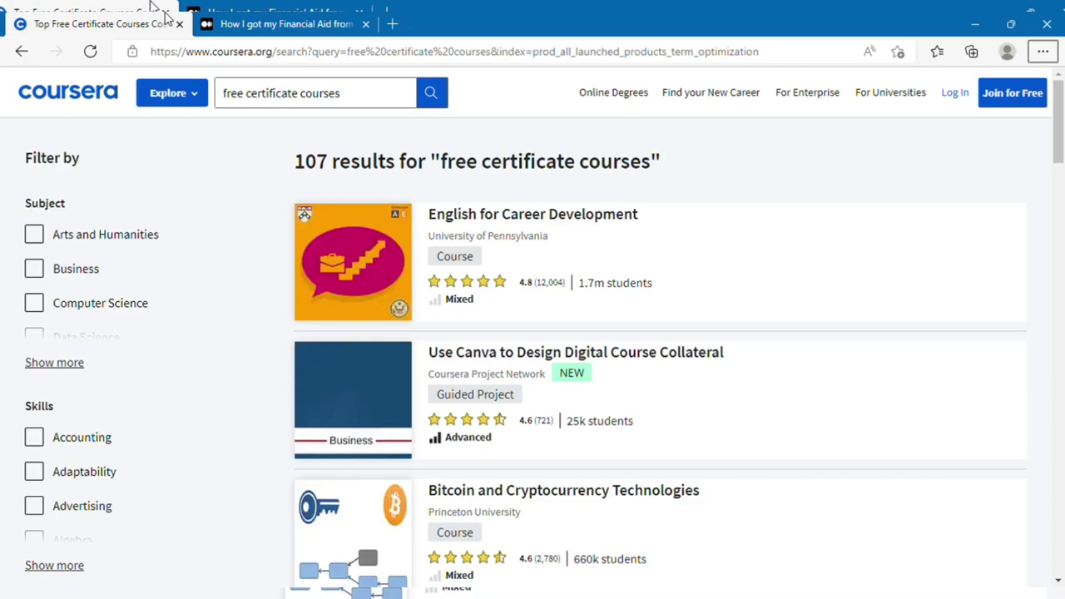
# - Select the 'free certificate courses' query text in the search box so it can be replaced
pyautogui.moveTo(354, 98); pyautogui.dragTo(222, 99)
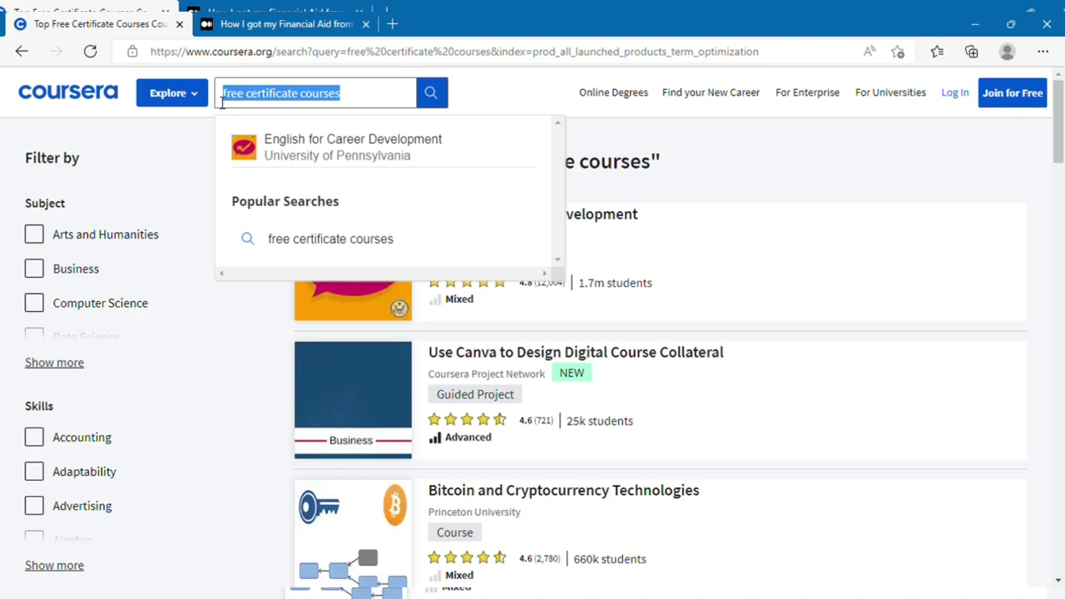
# - Search 'project management', open Foundations of Project Management, and choose its financial aid option
pyautogui.write('p')
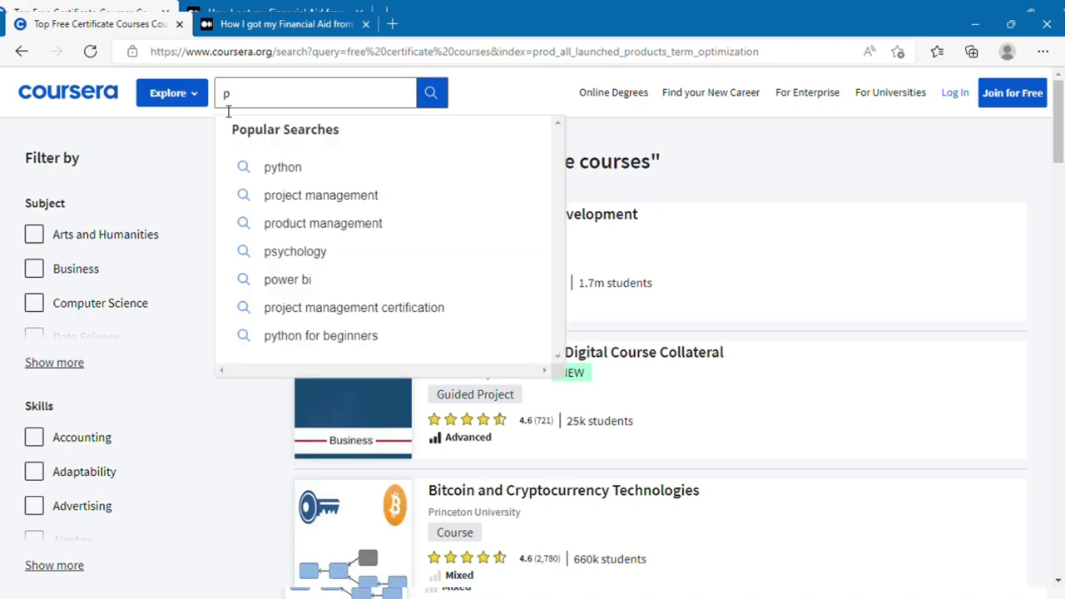
pyautogui.click(303, 196)
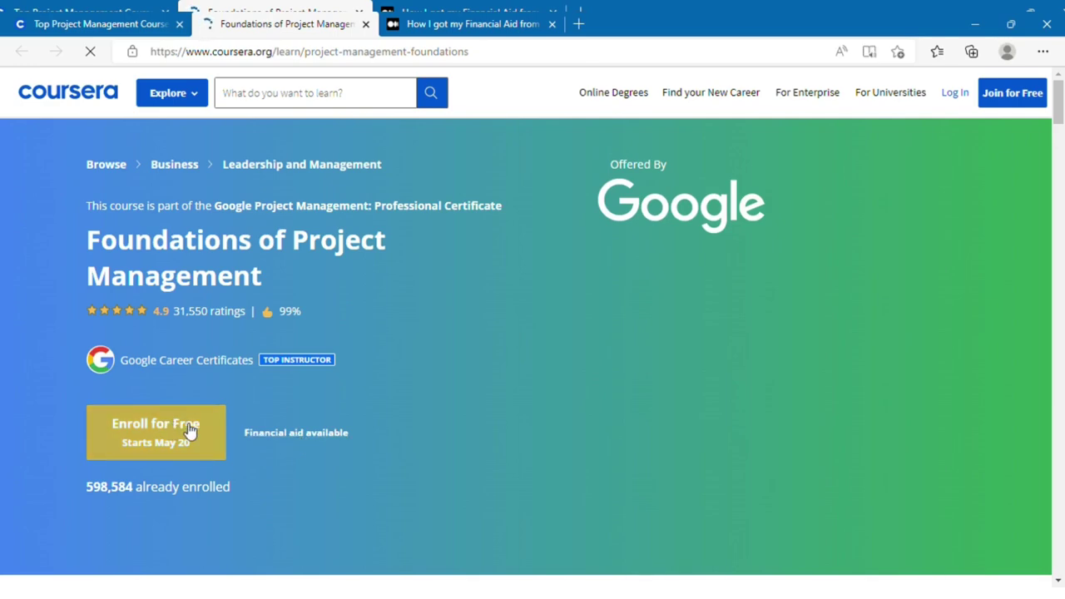
pyautogui.click(261, 433)
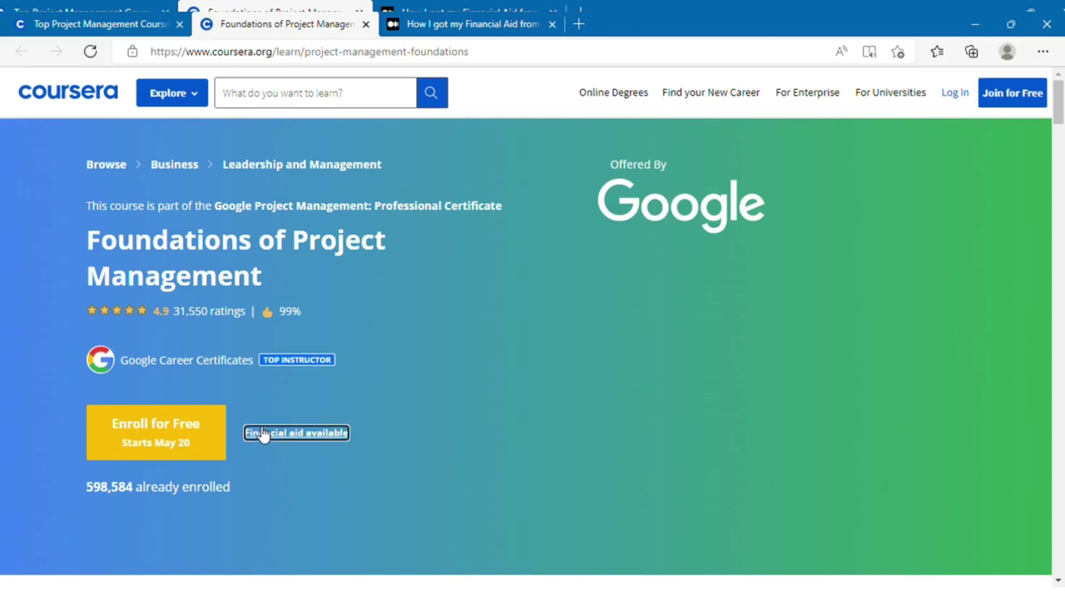
# - Request financial aid for the course and sign in with a Google account
pyautogui.click(289, 432)
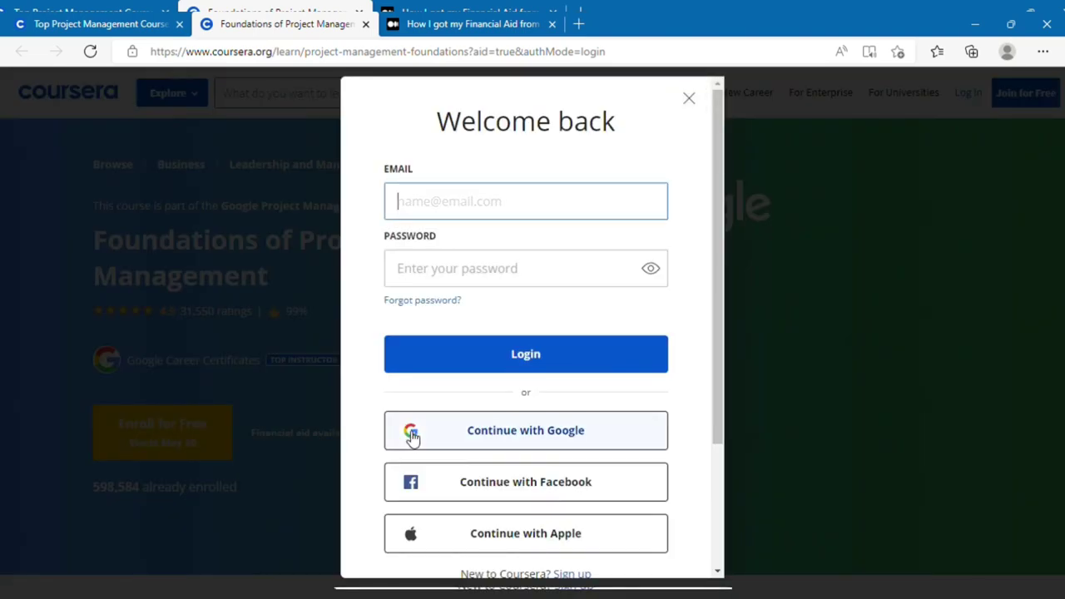
pyautogui.click(440, 439)
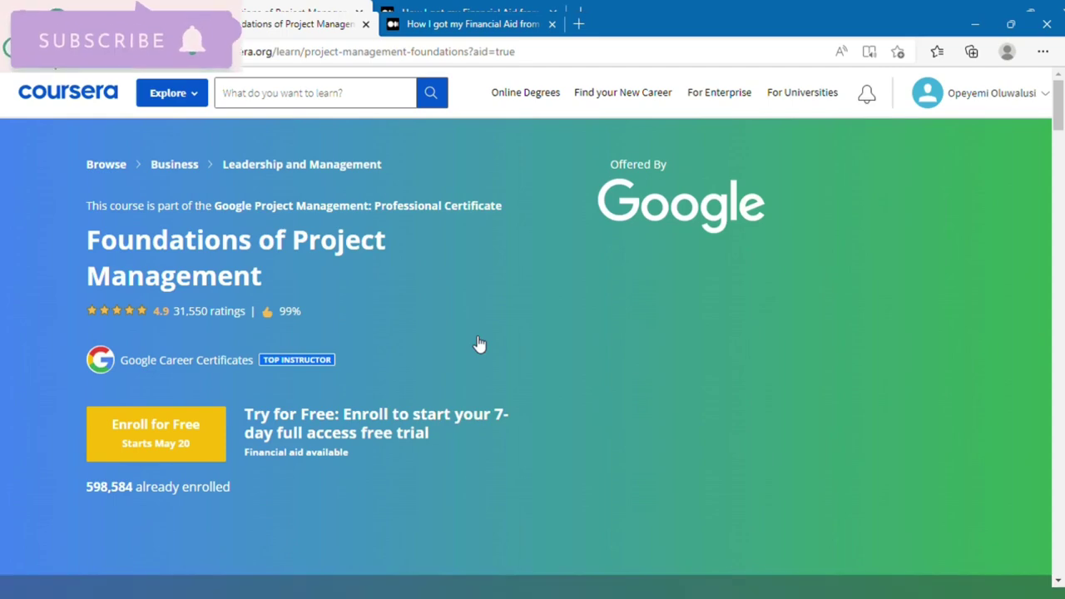
# - Start the financial aid application and tick both agreement checkboxes
pyautogui.click(329, 456)
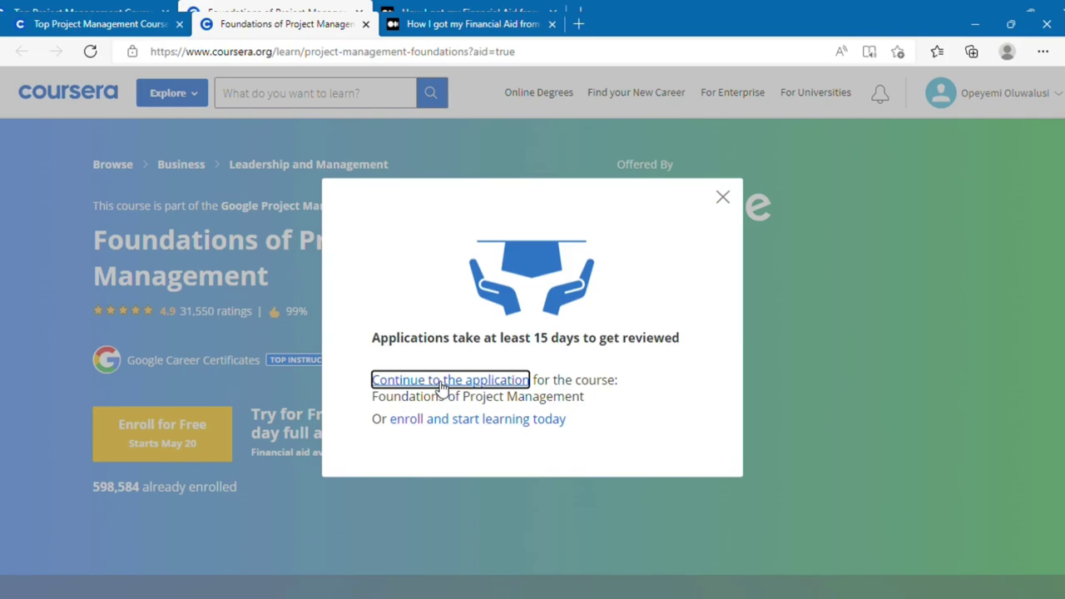
pyautogui.click(443, 383)
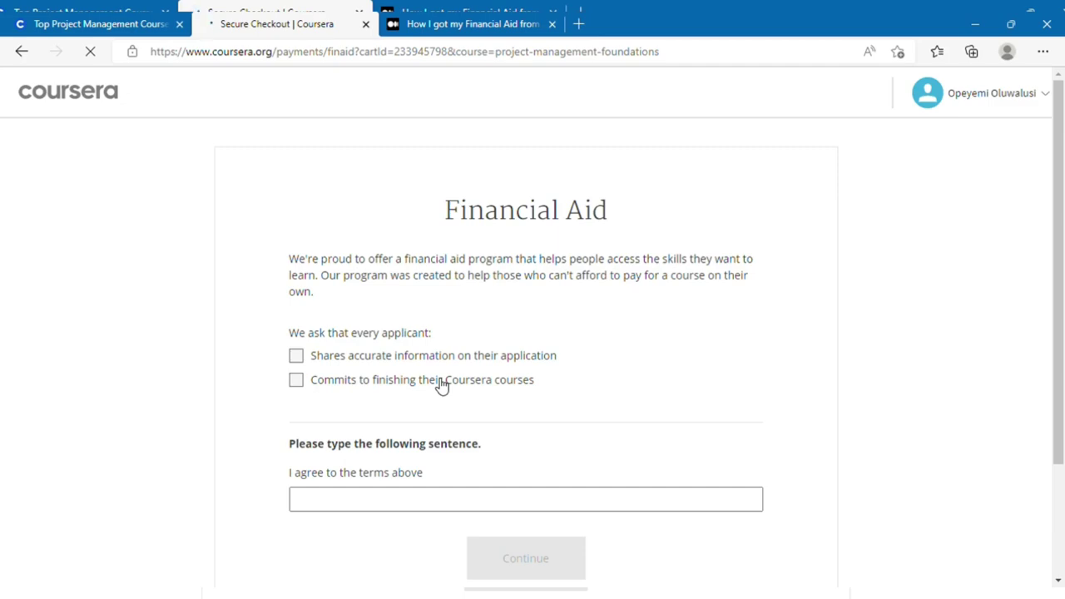
pyautogui.click(374, 356)
pyautogui.click(366, 380)
# - Enter 'I agree to the terms above', re-tick the accuracy checkbox, and continue
pyautogui.click(445, 514)
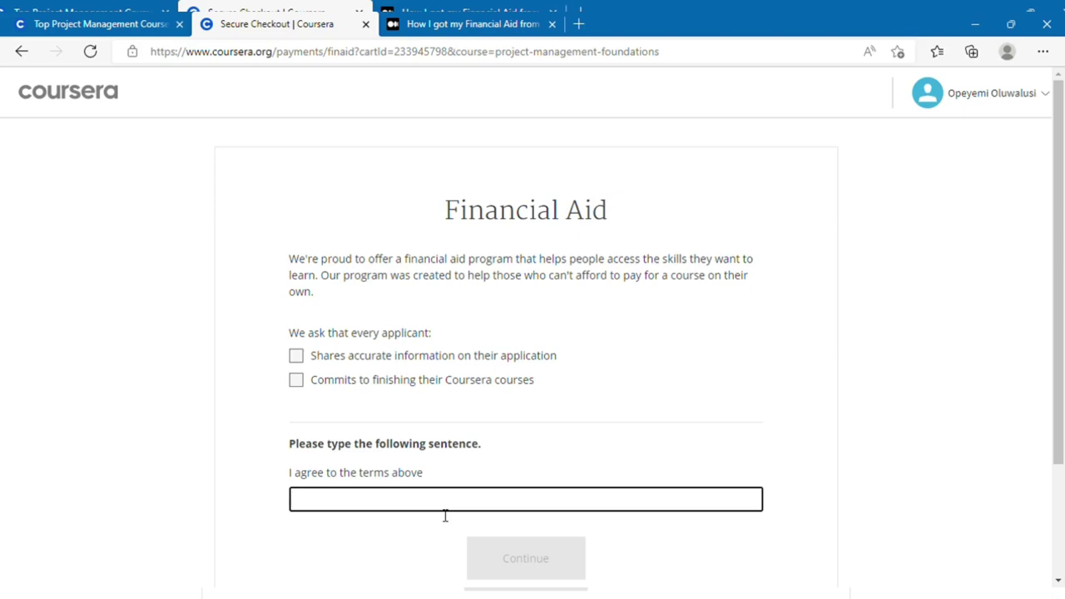
pyautogui.write('I agree to the terms a')
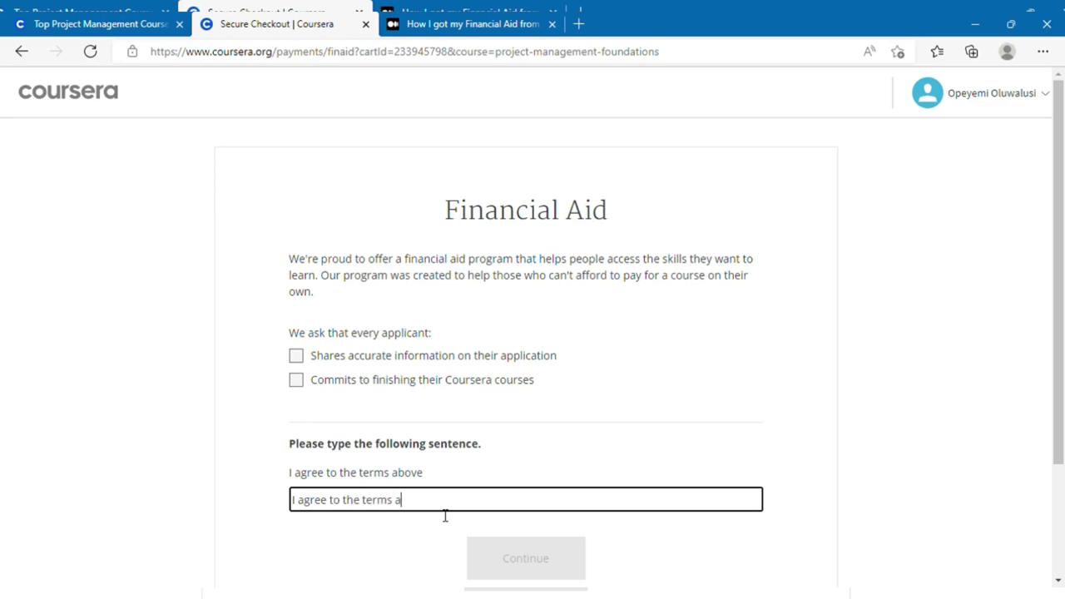
pyautogui.write('b')
pyautogui.press('BackSpace')
pyautogui.write('o')
pyautogui.press('BackSpace')
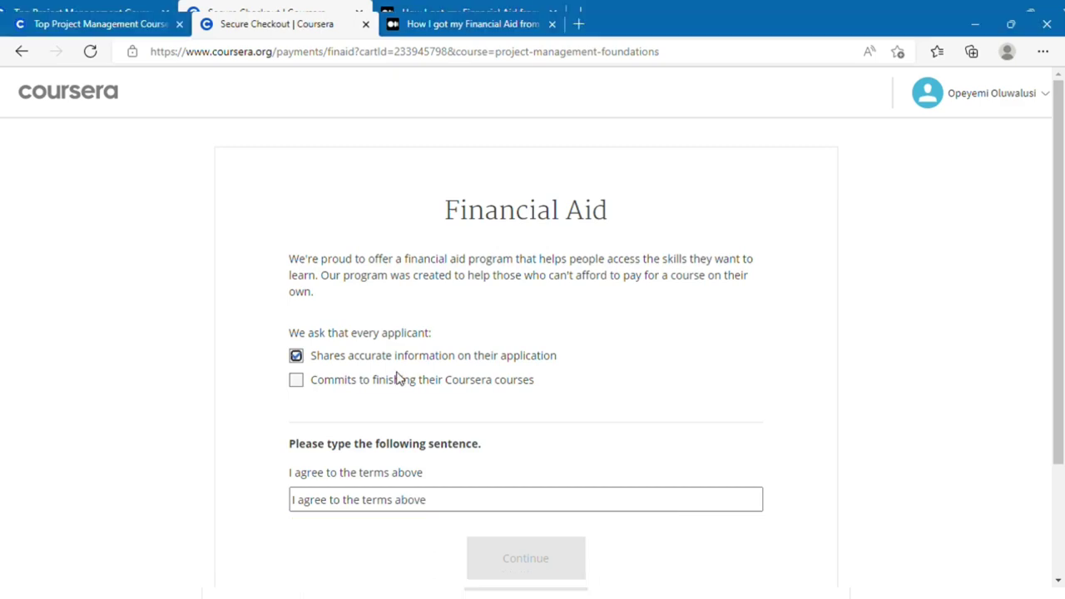
pyautogui.click(397, 384)
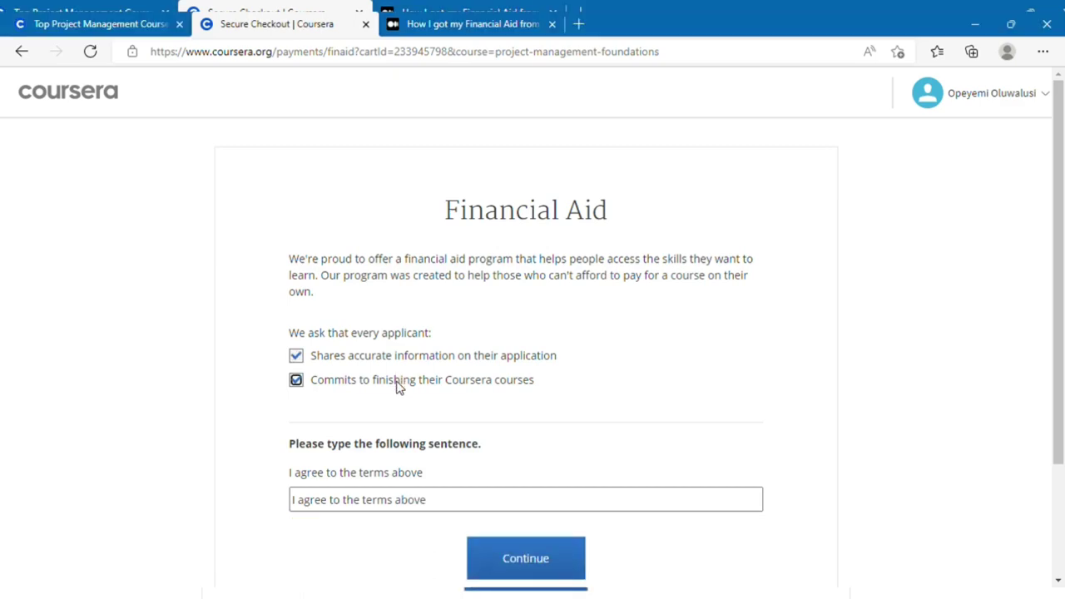
pyautogui.click(496, 568)
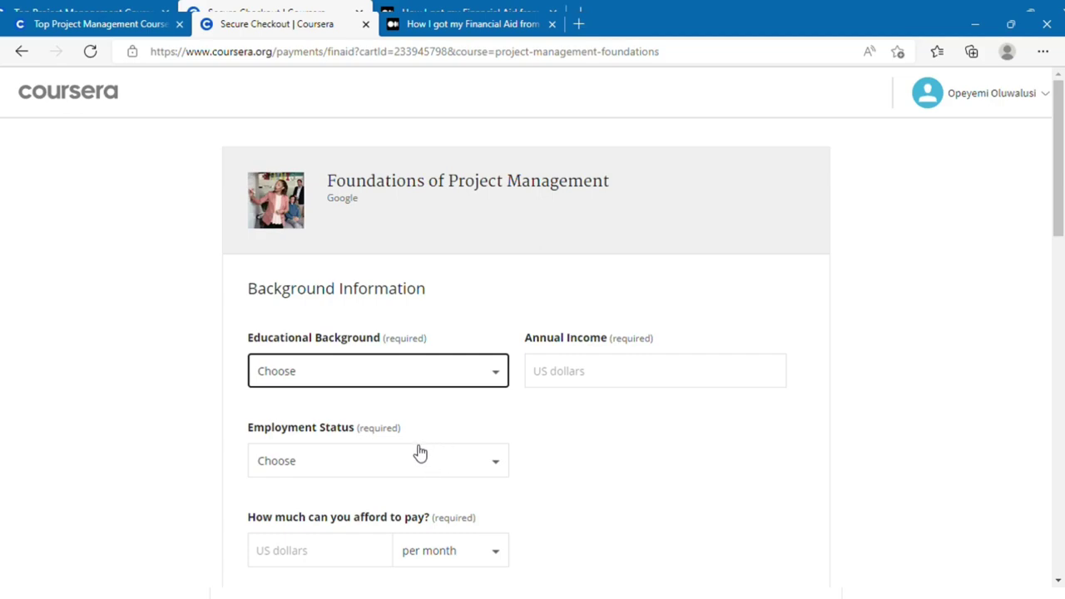
# - Answer College degree, annual income 0, employment Student, and 0 affordable per month
pyautogui.press('Down')
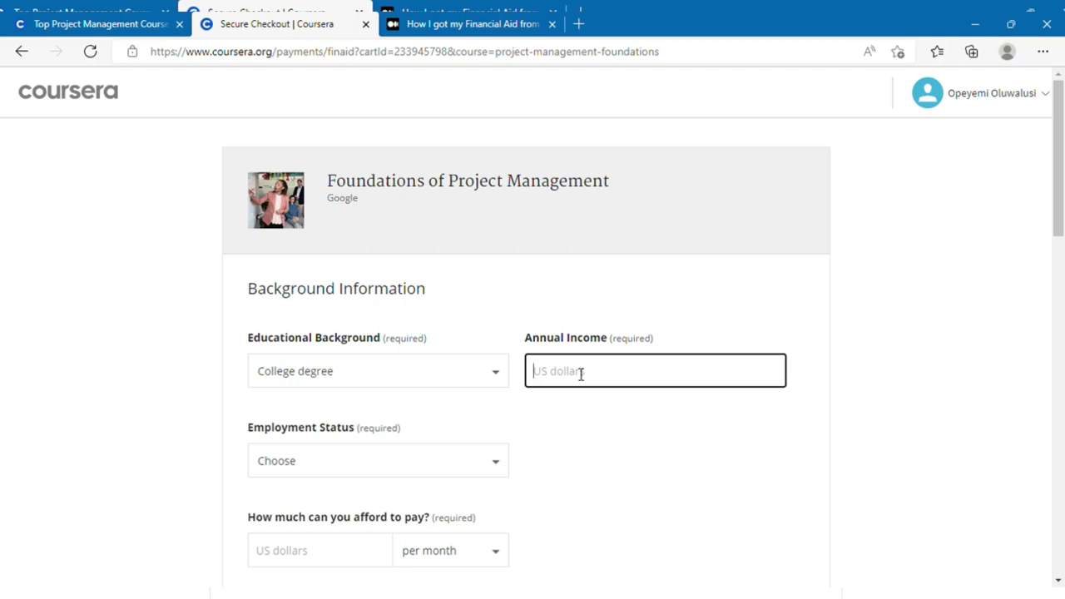
pyautogui.write('0')
pyautogui.click(316, 463)
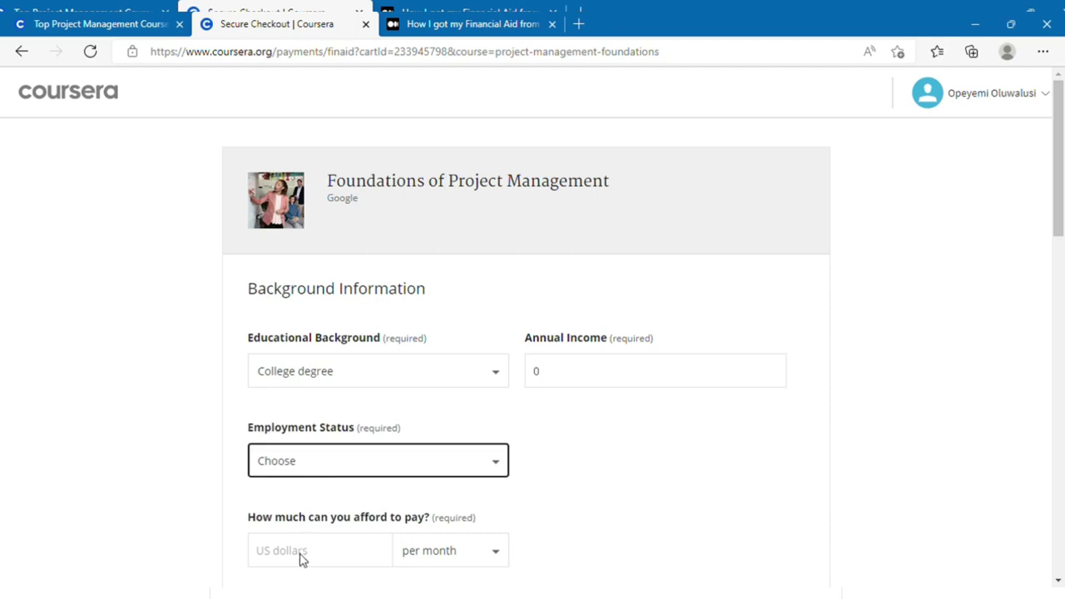
pyautogui.press('s')
pyautogui.click(340, 568)
pyautogui.write('0')
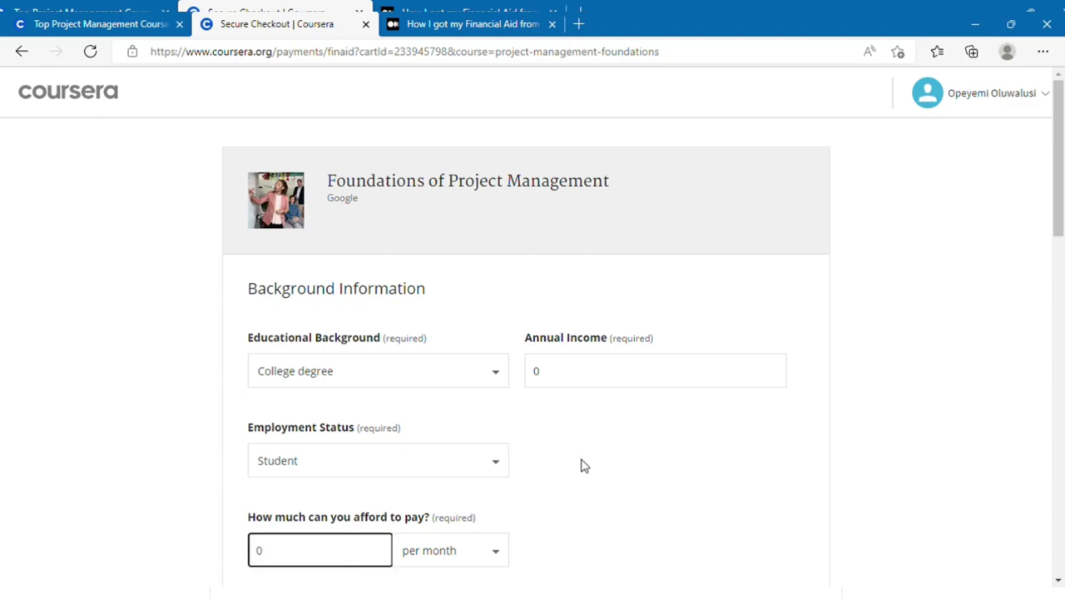
# - Select the 'Why are you applying' question wording and place the cursor in its answer box
pyautogui.scroll(-4, 1055, 291)
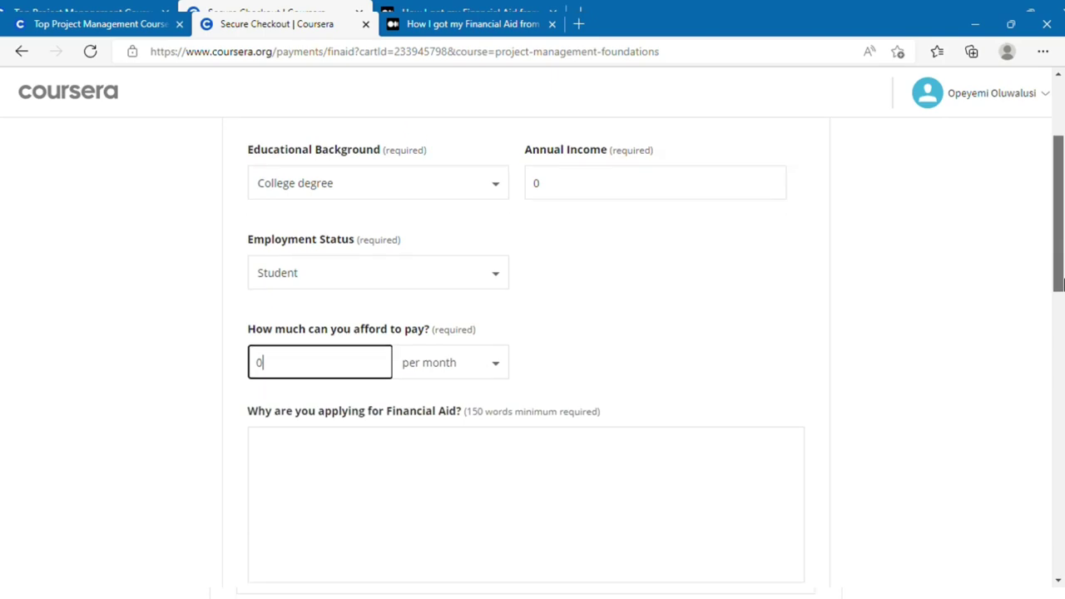
pyautogui.moveTo(1060, 323); pyautogui.dragTo(1060, 352)
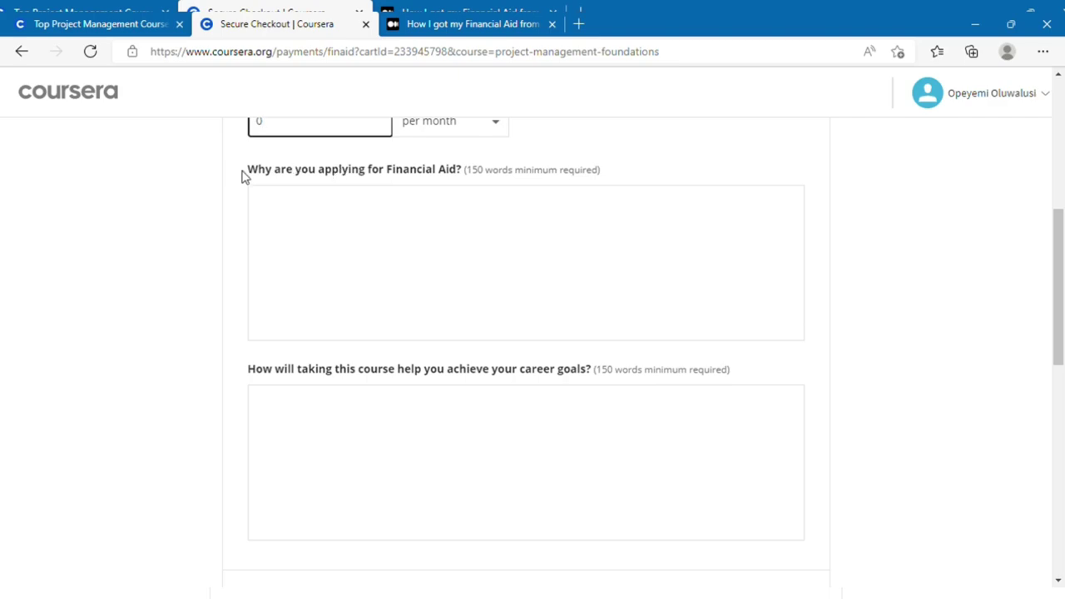
pyautogui.click(356, 171)
pyautogui.moveTo(606, 167); pyautogui.dragTo(353, 163)
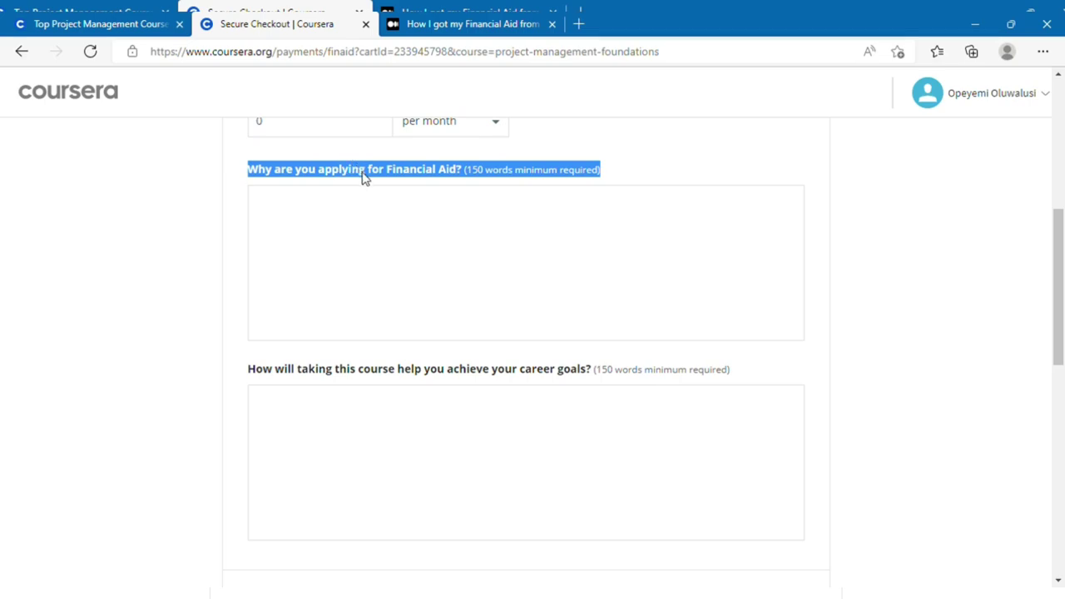
pyautogui.click(391, 179)
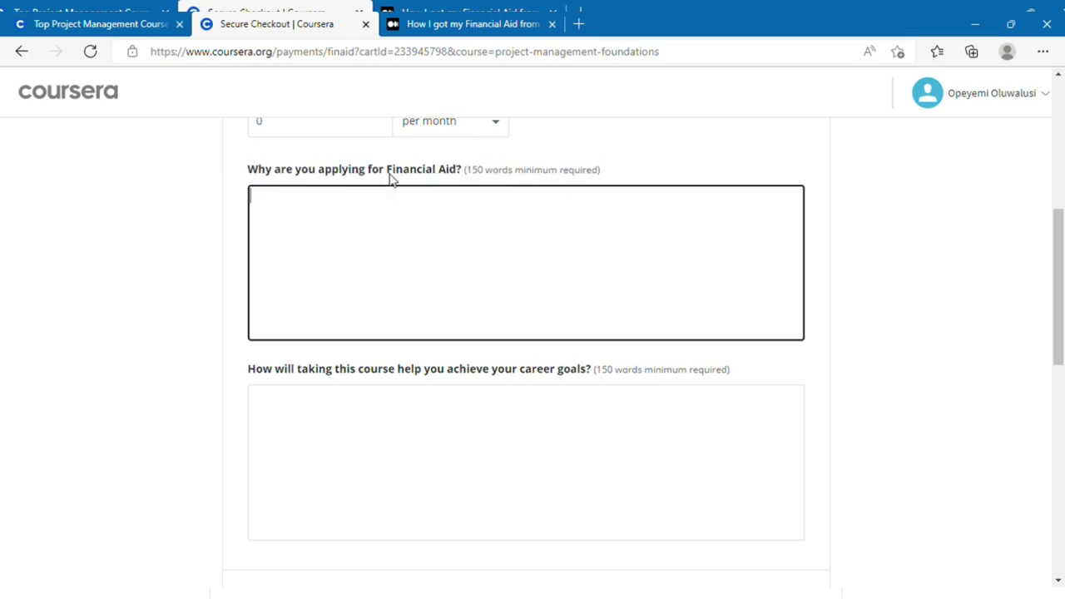
# - On the Medium article, dismiss the Google sign-in prompt and select the Question-1 heading and sample answer
pyautogui.click(448, 18)
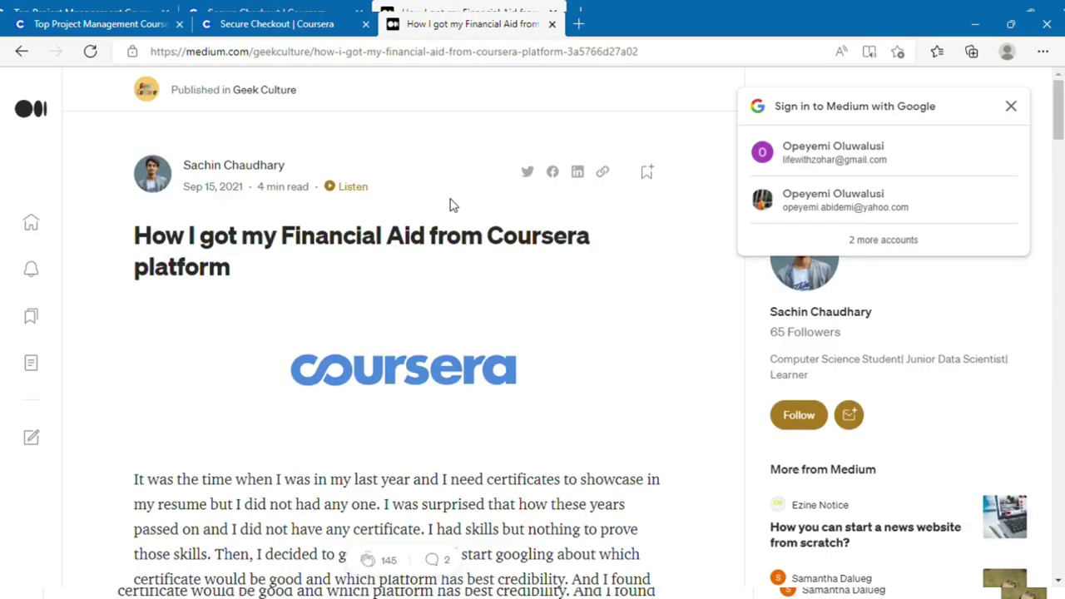
pyautogui.click(1014, 111)
pyautogui.moveTo(1059, 117); pyautogui.dragTo(1062, 214)
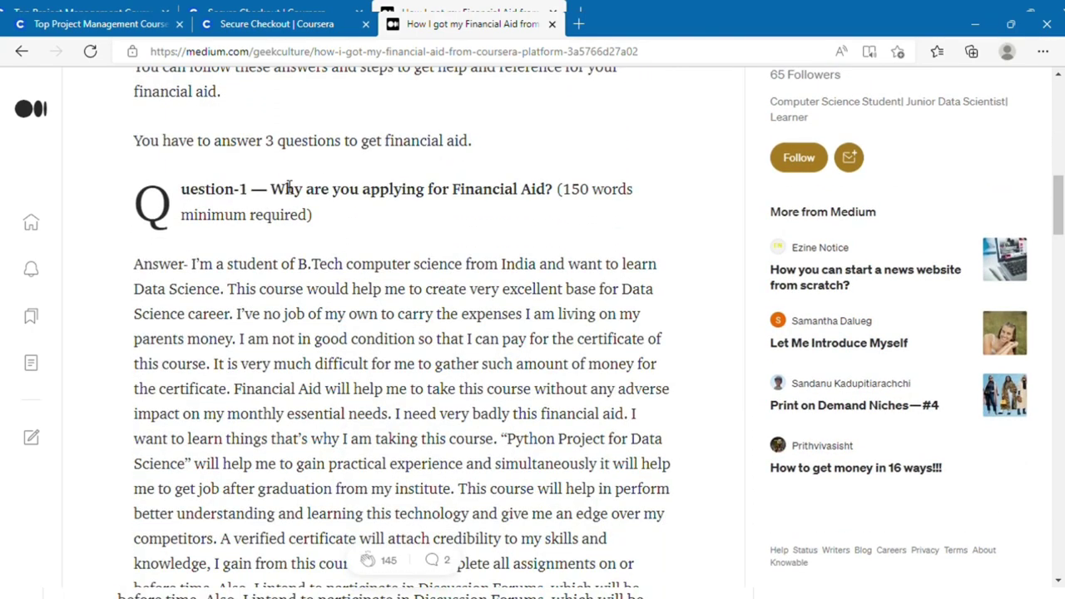
pyautogui.moveTo(272, 192); pyautogui.dragTo(472, 207)
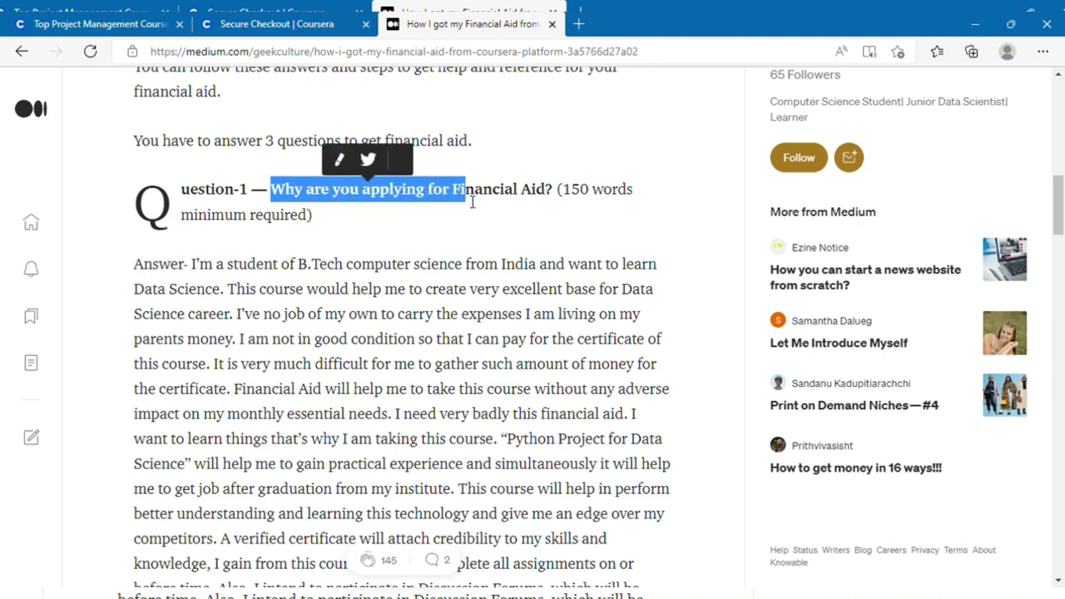
pyautogui.hotkey('shift', 'Right')
pyautogui.hotkey('shift', 'Right')
pyautogui.hotkey('shift', 'Right')
pyautogui.hotkey('shift', 'Right')
pyautogui.hotkey('shift', 'Right')
pyautogui.hotkey('shift', 'Right')
pyautogui.hotkey('shift', 'Right')
pyautogui.hotkey('shift', 'Right')
pyautogui.hotkey('shift', 'Right')
pyautogui.hotkey('shift', 'Right')
pyautogui.hotkey('shift', 'Right')
pyautogui.hotkey('shift', 'Right')
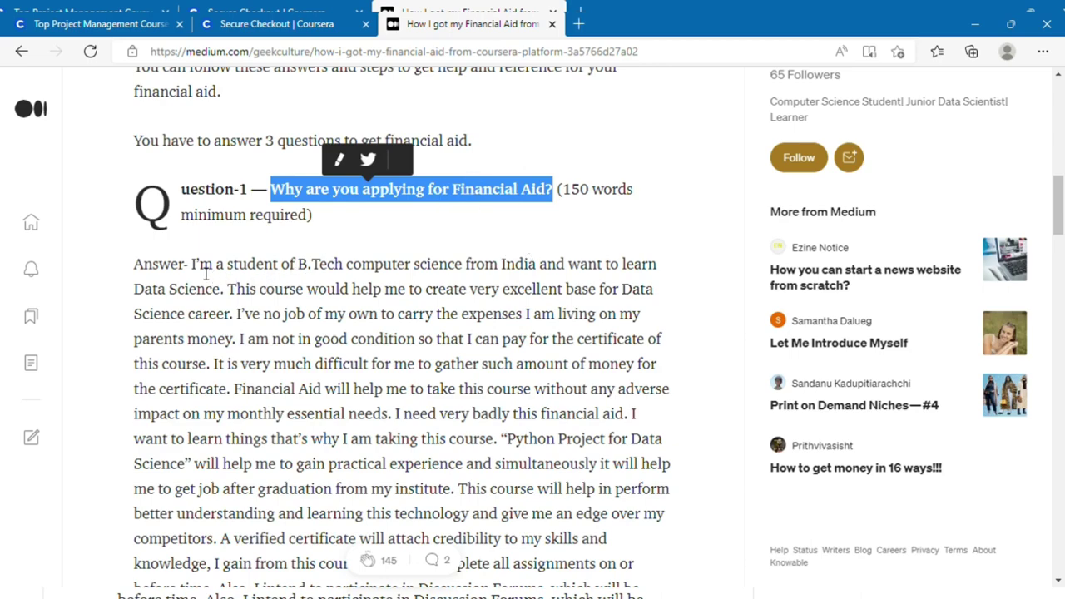
pyautogui.moveTo(196, 269); pyautogui.dragTo(333, 375)
pyautogui.click(331, 399)
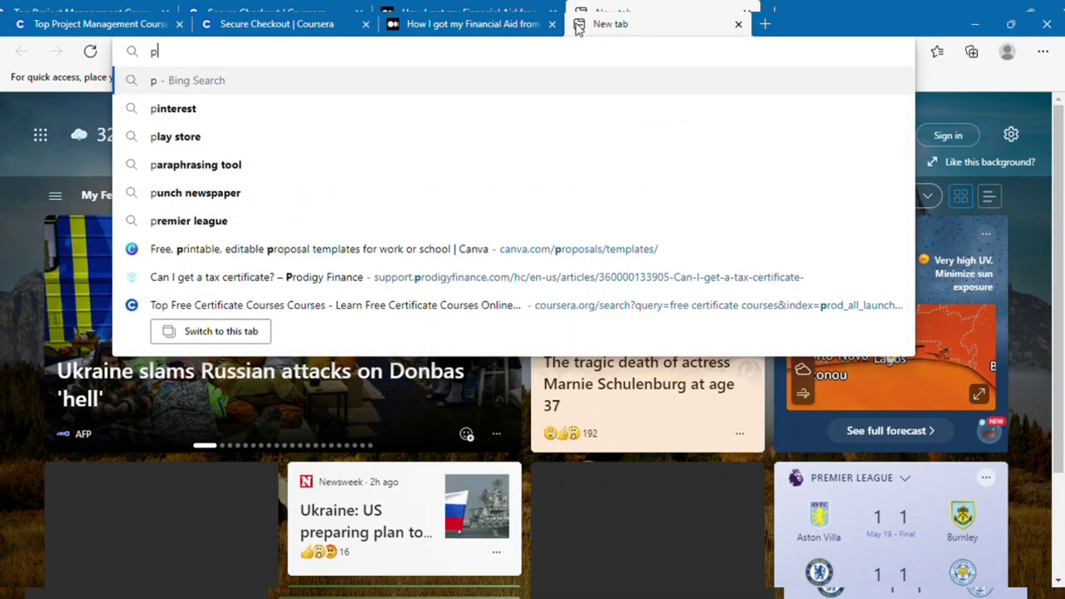
# - Search the web for a paraphrasing tool and open paraphrasing-tool.com in its own tab
pyautogui.write('a')
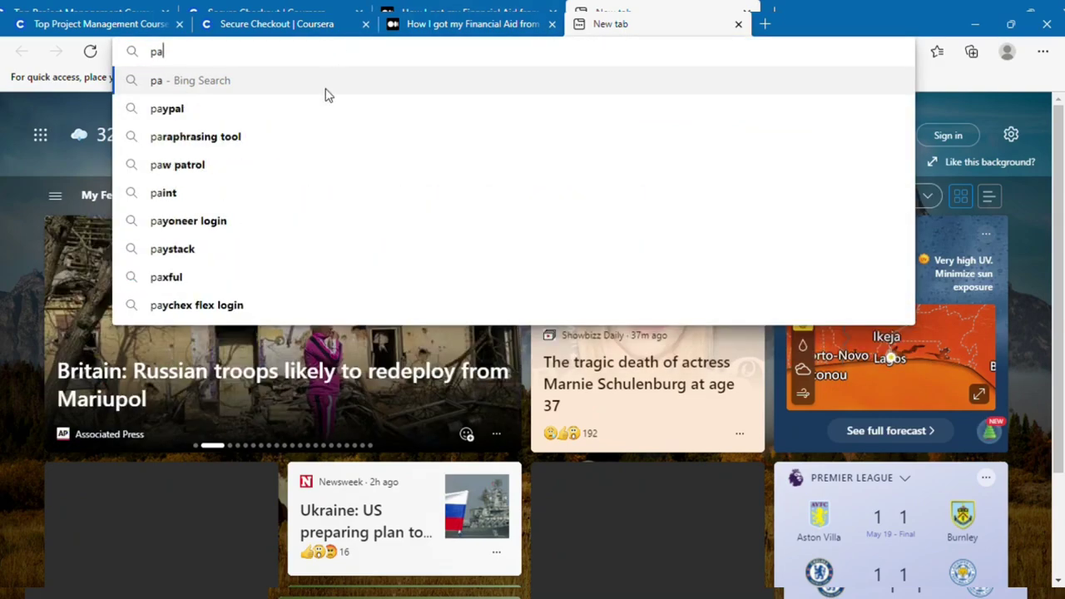
pyautogui.click(340, 150)
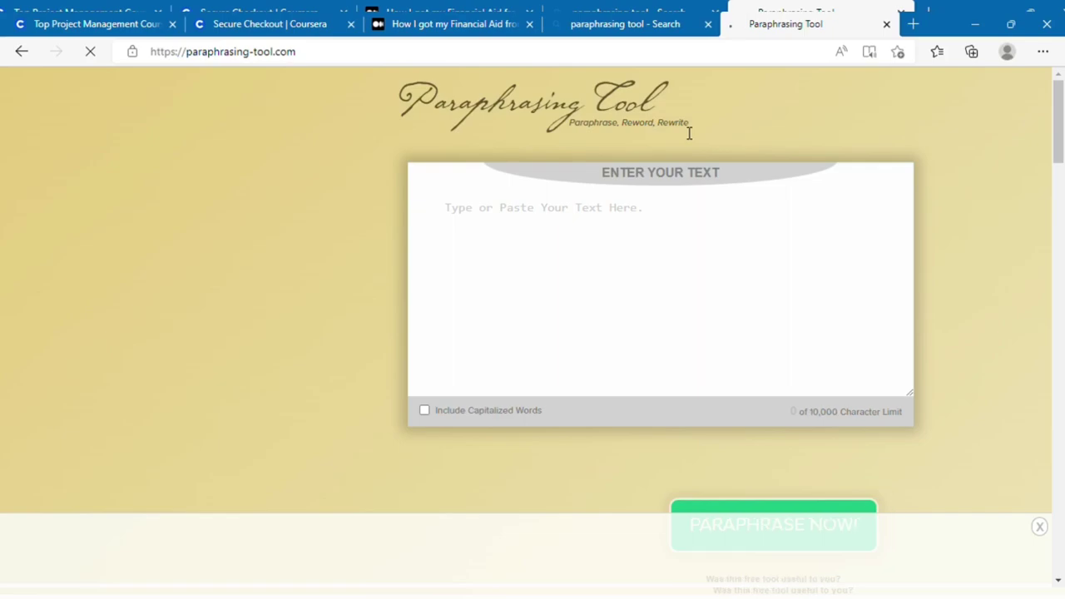
pyautogui.click(632, 9)
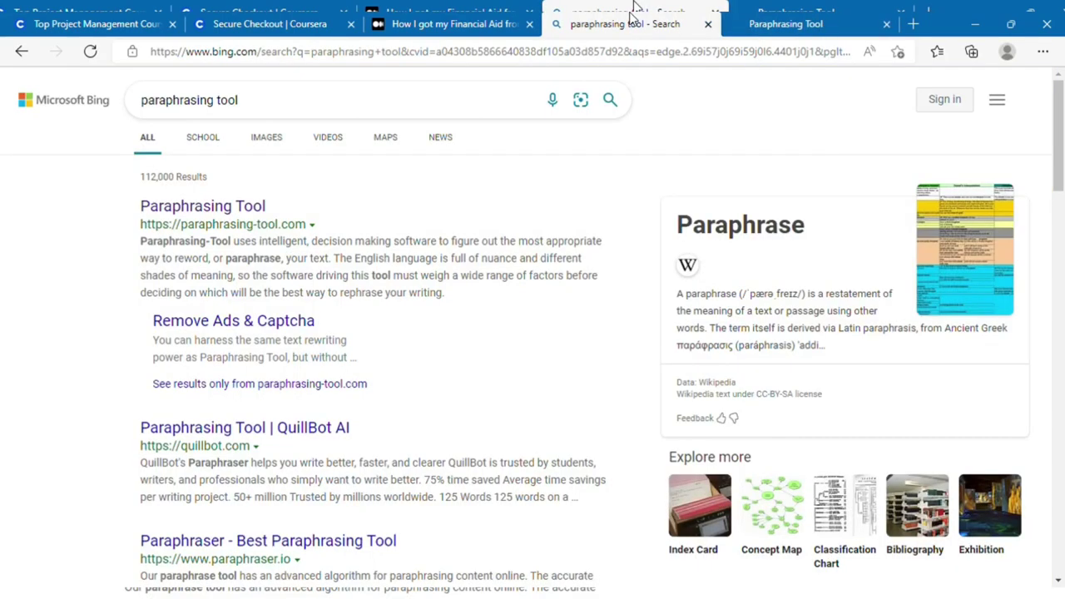
pyautogui.click(869, 19)
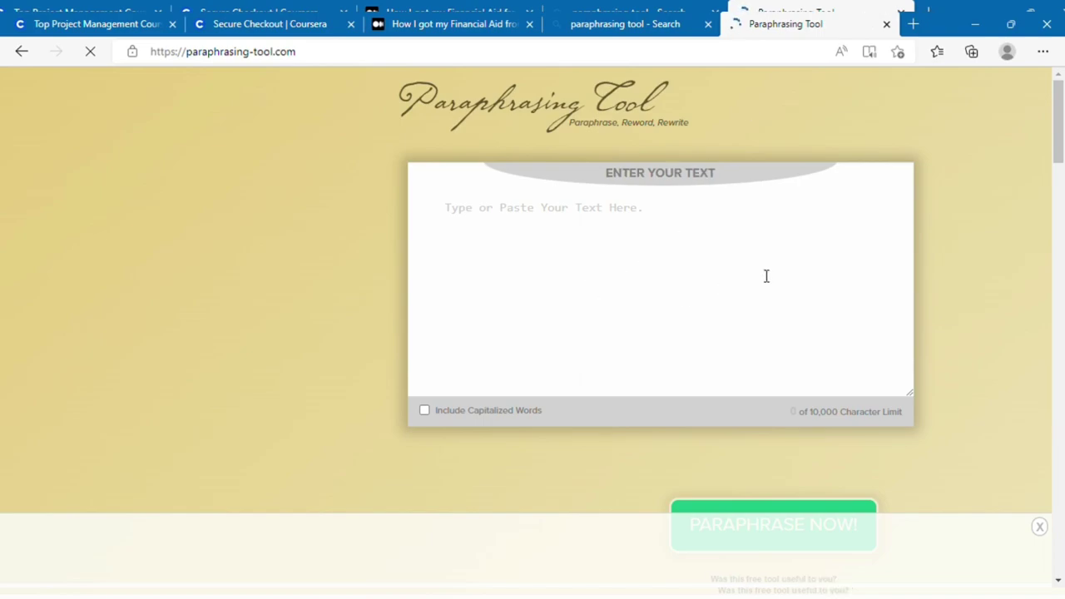
pyautogui.moveTo(1058, 144)
pyautogui.mouseDown()
pyautogui.moveTo(1061, 241)
pyautogui.moveTo(1060, 146)
pyautogui.mouseUp()
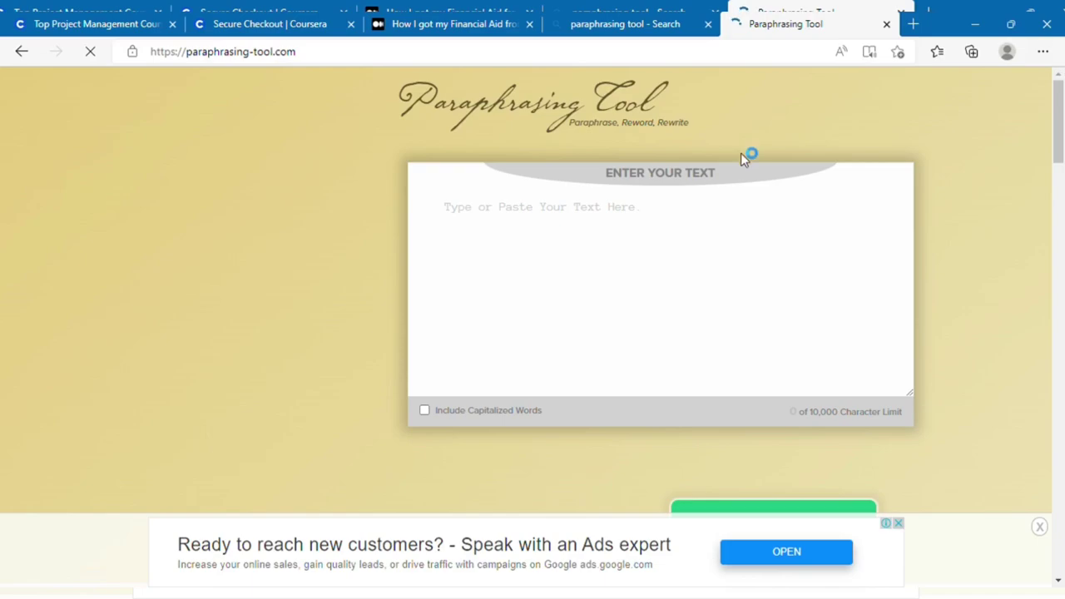
# - Back on the Medium article, select the Question-1 answer from 'I'm' through 'from my institute.'
pyautogui.click(499, 19)
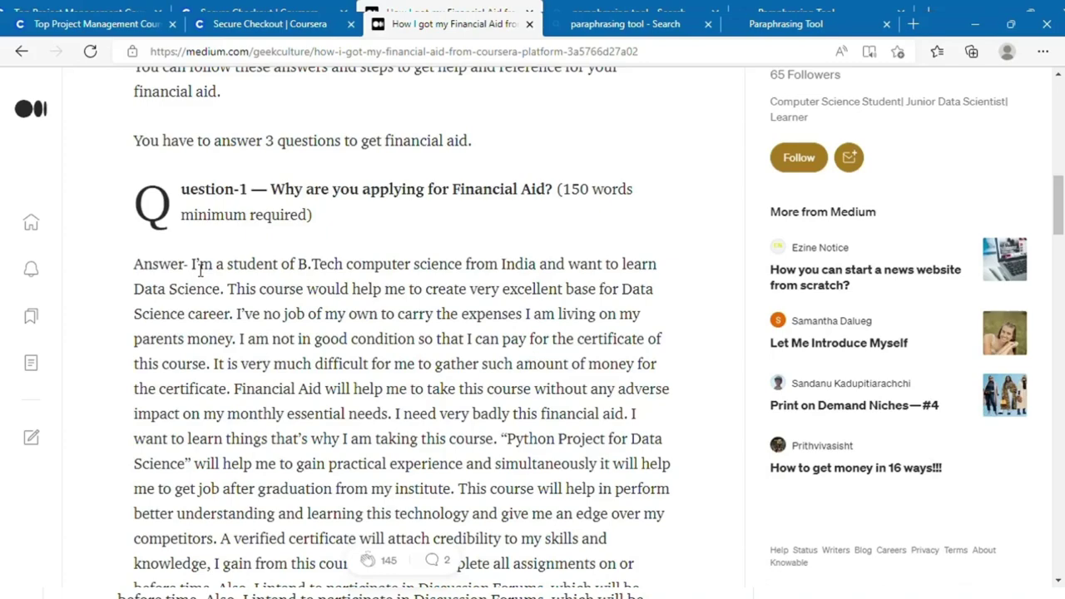
pyautogui.moveTo(198, 265); pyautogui.dragTo(465, 494)
pyautogui.hotkey('ctrl', 'c')
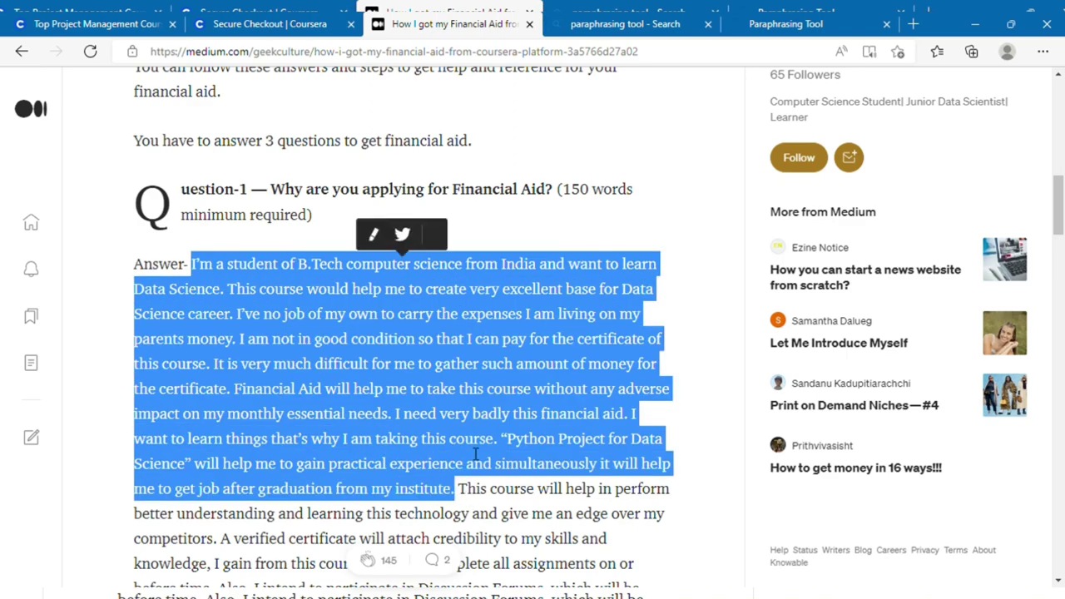
# - Paste the 767-character answer into Paraphrasing Tool's text box and turn on Include Capitalized Words
pyautogui.click(786, 18)
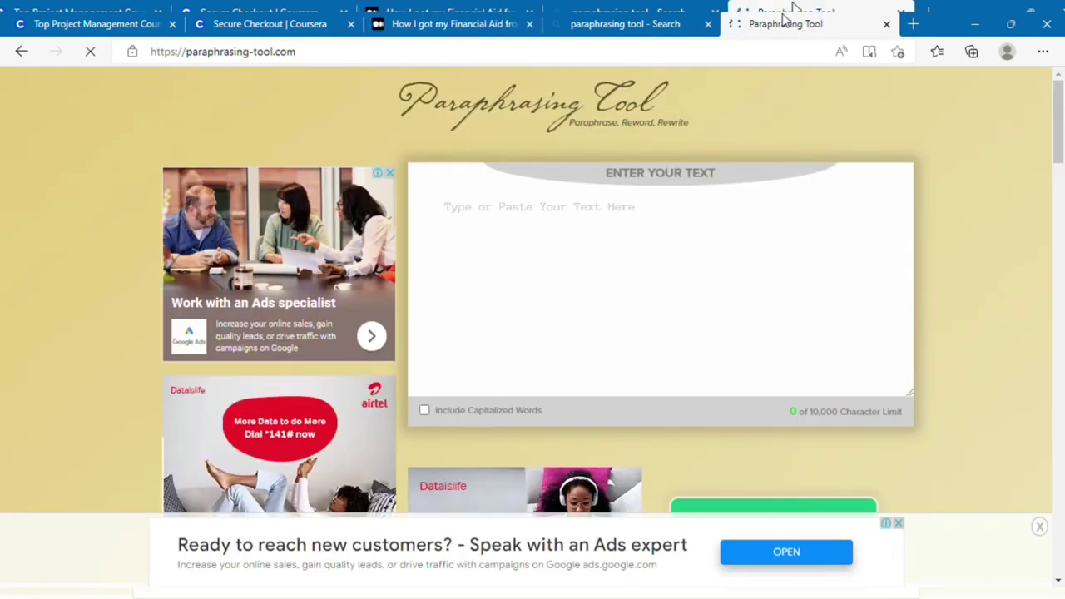
pyautogui.click(521, 228)
pyautogui.hotkey('ctrl', 'v')
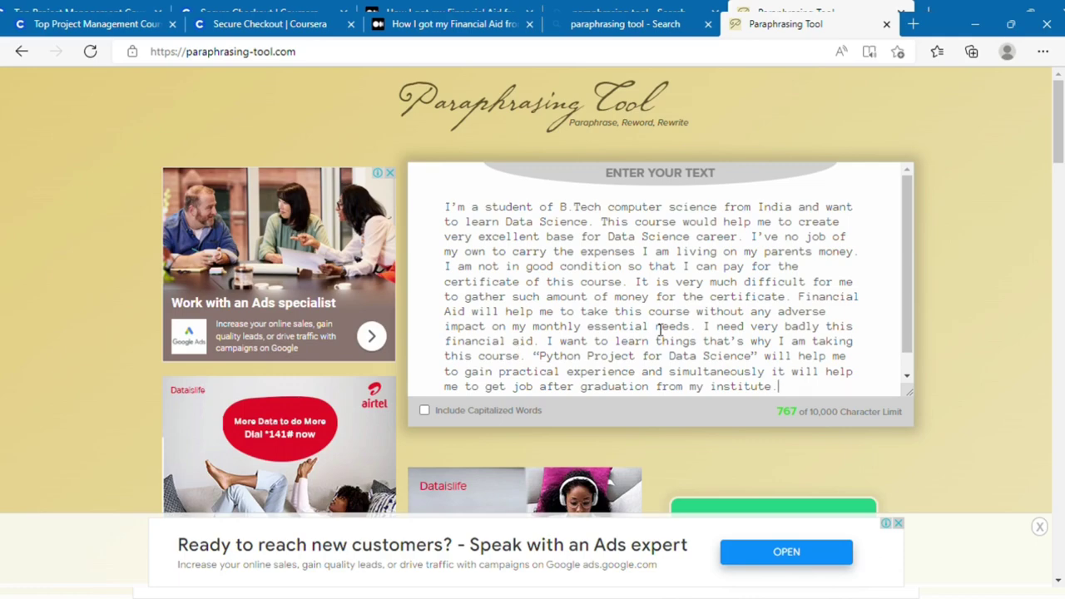
pyautogui.click(426, 411)
pyautogui.moveTo(906, 306); pyautogui.dragTo(906, 345)
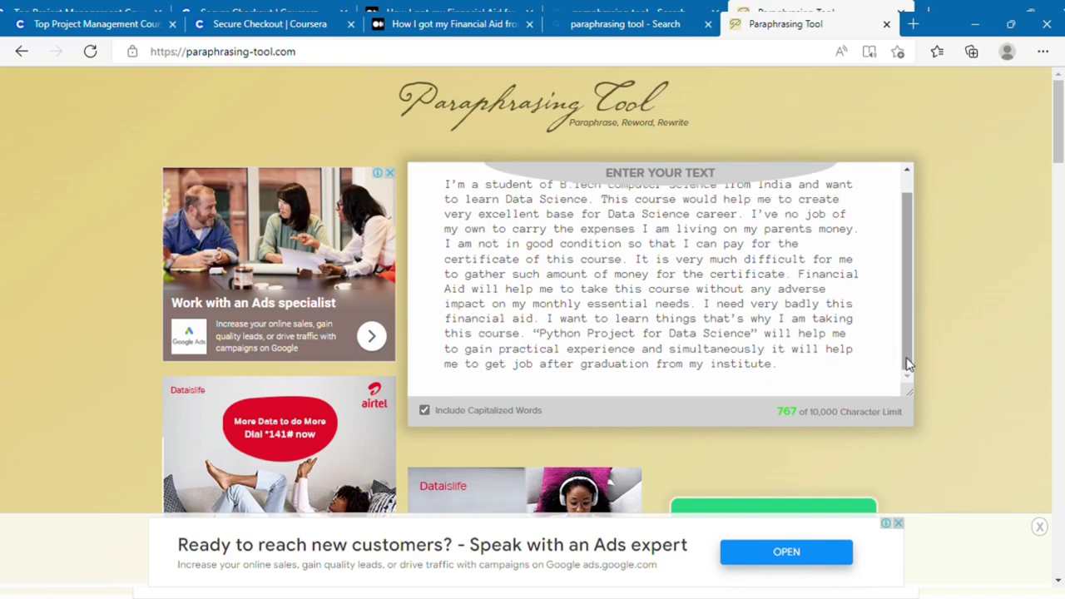
pyautogui.scroll(-3, 1062, 181)
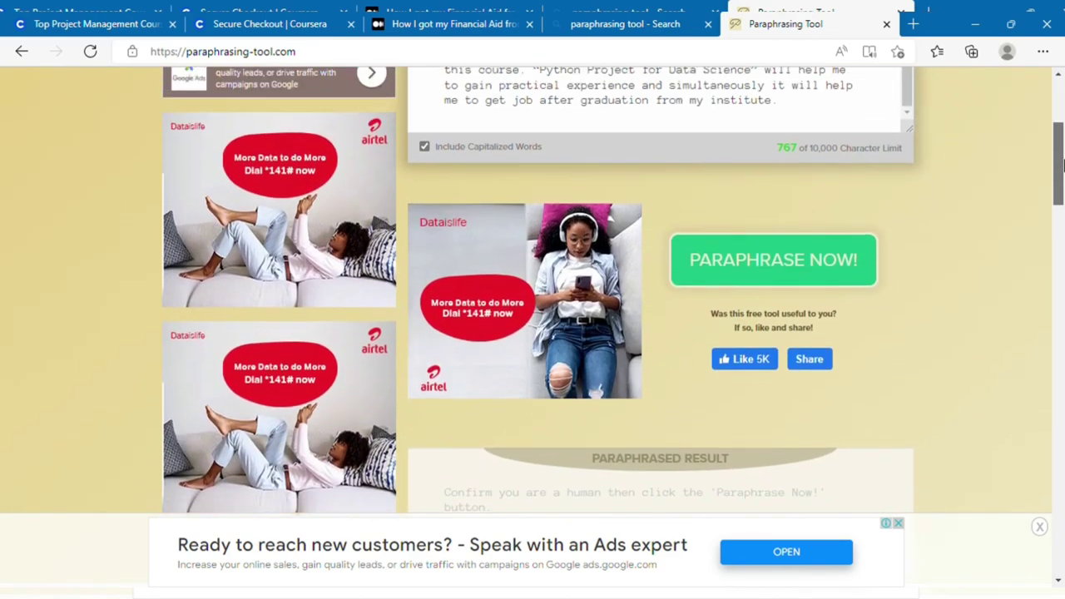
pyautogui.moveTo(1062, 165)
pyautogui.mouseDown()
pyautogui.moveTo(1062, 137)
pyautogui.moveTo(1061, 192)
pyautogui.moveTo(1062, 175)
pyautogui.mouseUp()
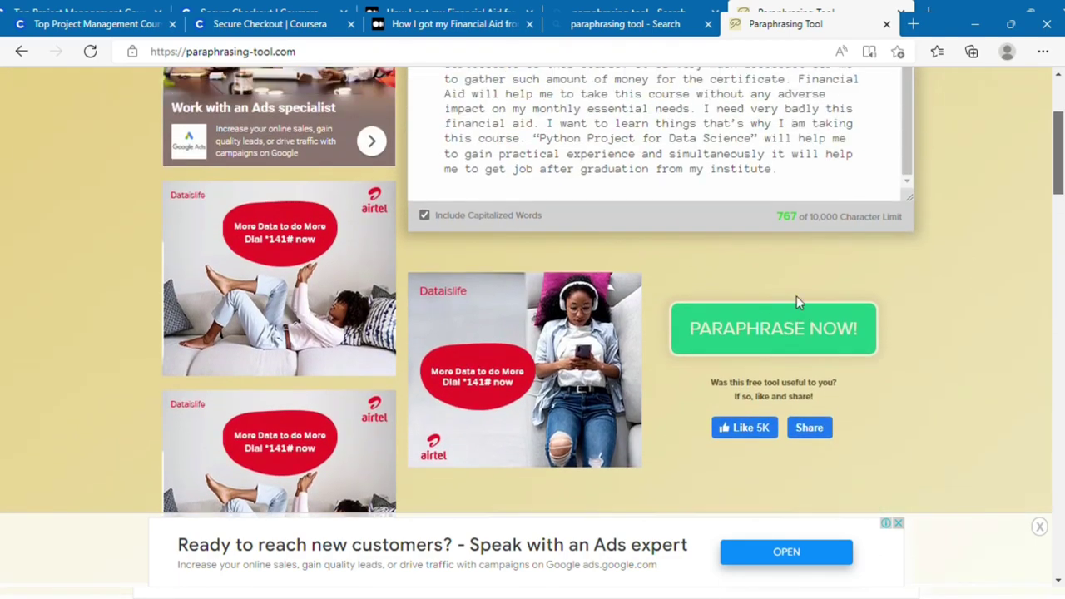
# - Run PARAPHRASE NOW! and solve the slider captcha, retrying after the failed first attempt
pyautogui.click(747, 352)
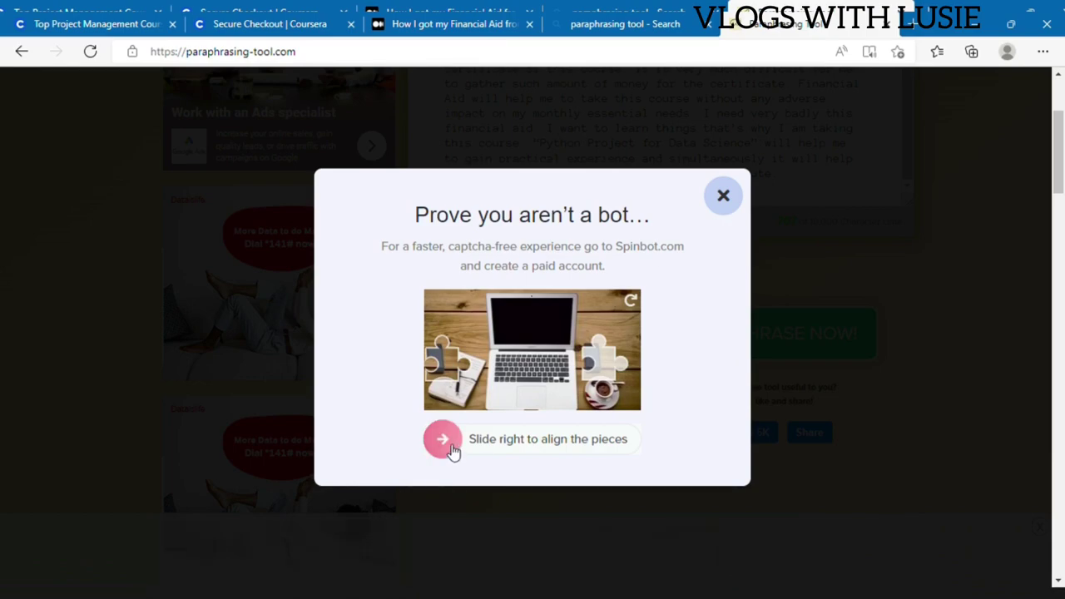
pyautogui.moveTo(455, 449); pyautogui.dragTo(575, 445)
pyautogui.press('Return')
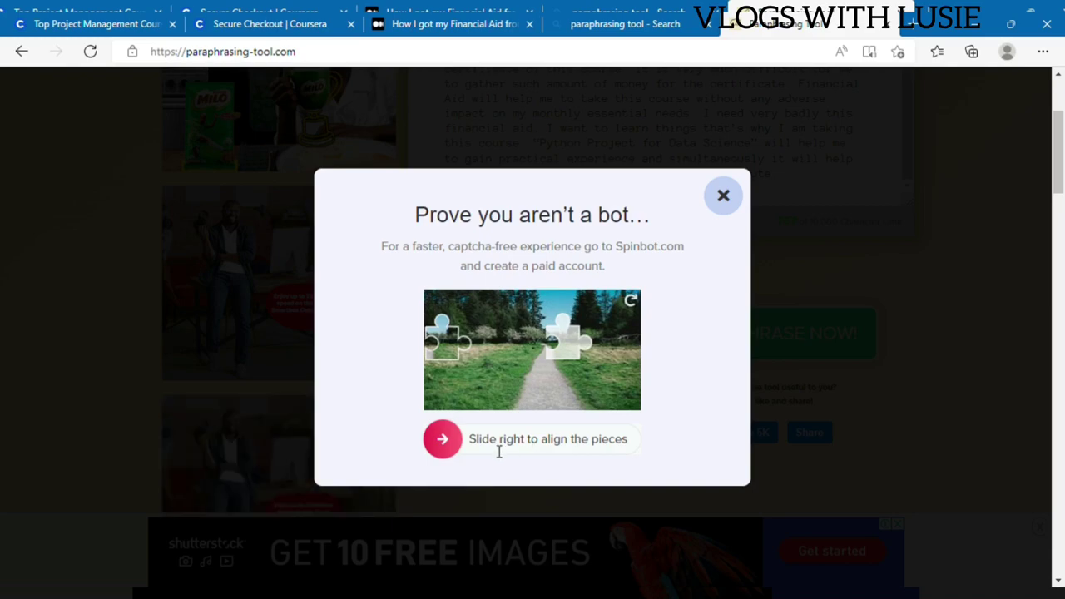
pyautogui.moveTo(449, 444); pyautogui.dragTo(580, 417)
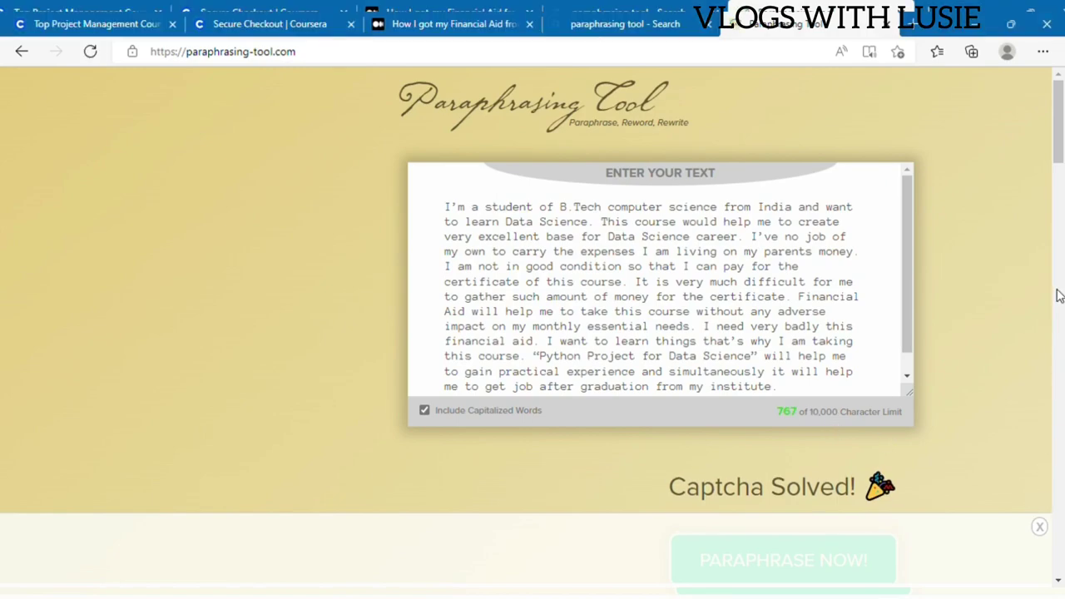
# - Select the whole Paraphrased Result text, beginning 'I'm an understudy of B.Tech software engineering from India…'
pyautogui.moveTo(1059, 169); pyautogui.dragTo(1059, 238)
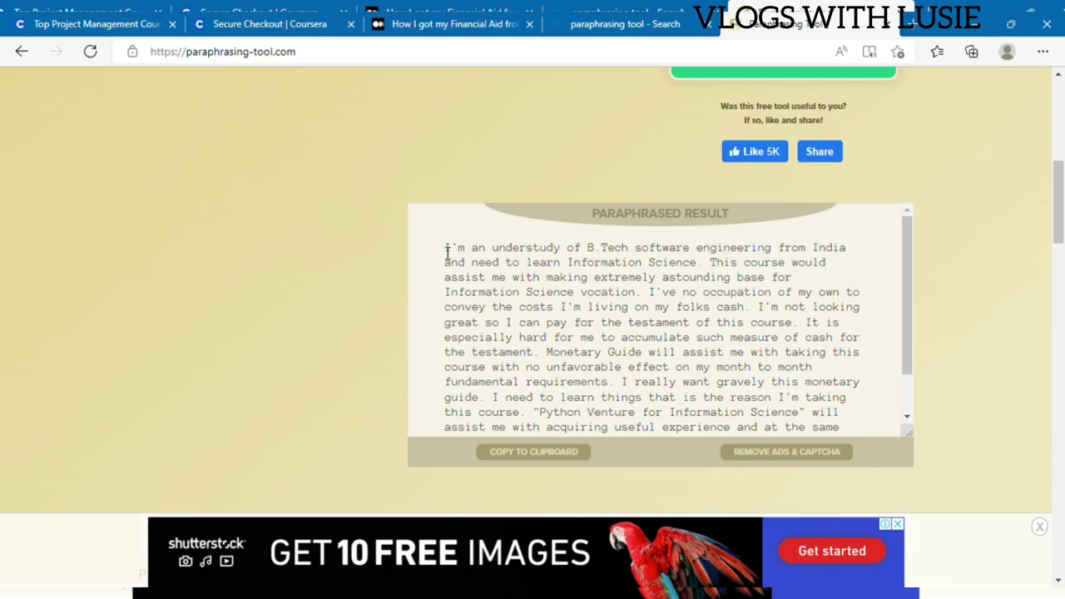
pyautogui.moveTo(446, 249); pyautogui.dragTo(897, 434)
pyautogui.hotkey('ctrl', 'c')
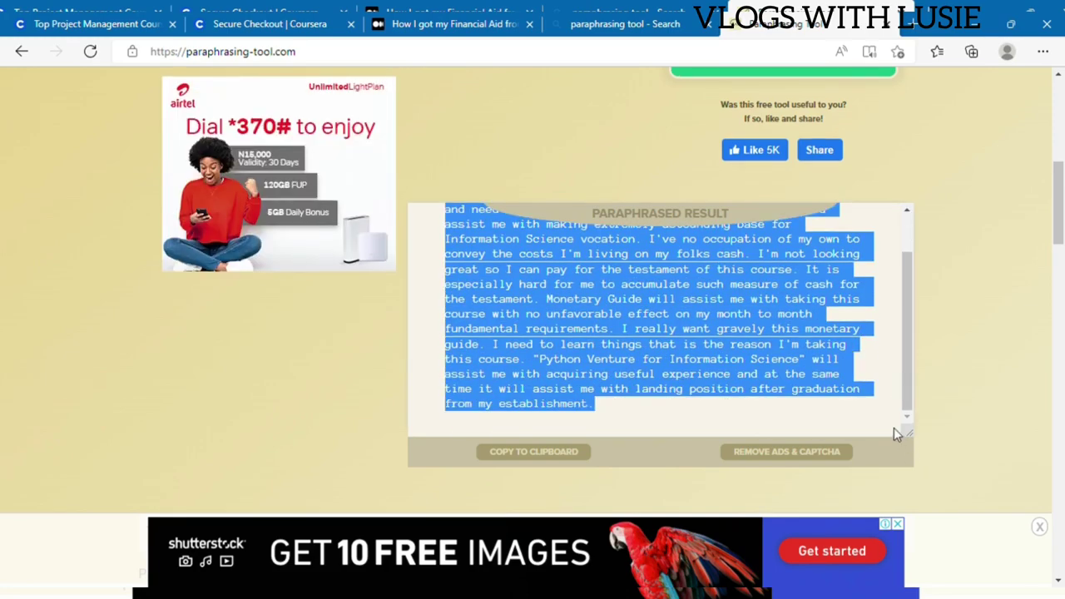
pyautogui.click(264, 10)
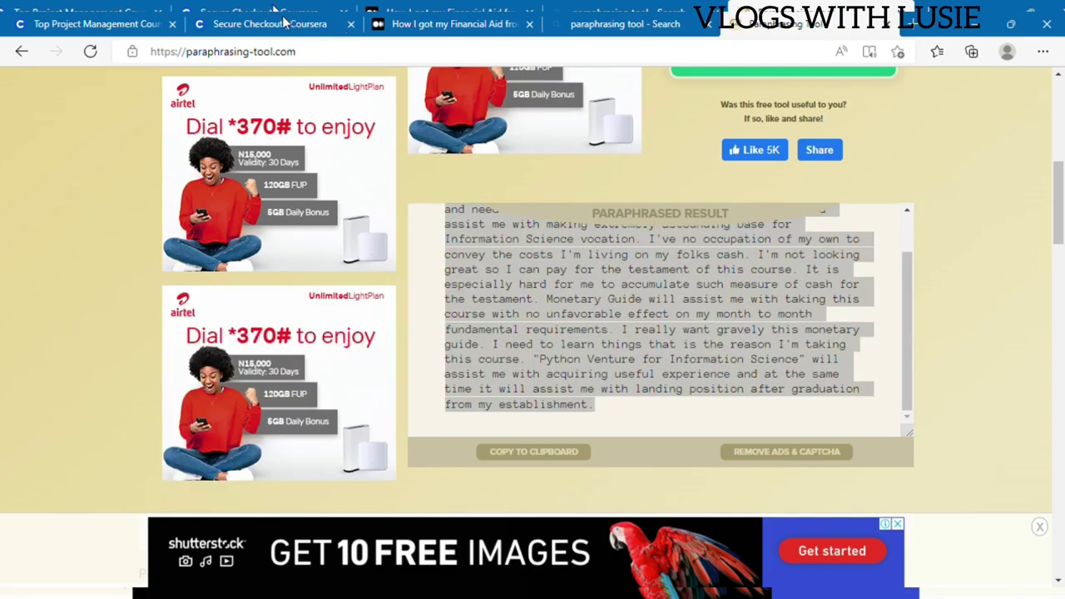
# - Paste the paraphrased answer into the 'Why are you applying for Financial Aid?' box
pyautogui.click(283, 21)
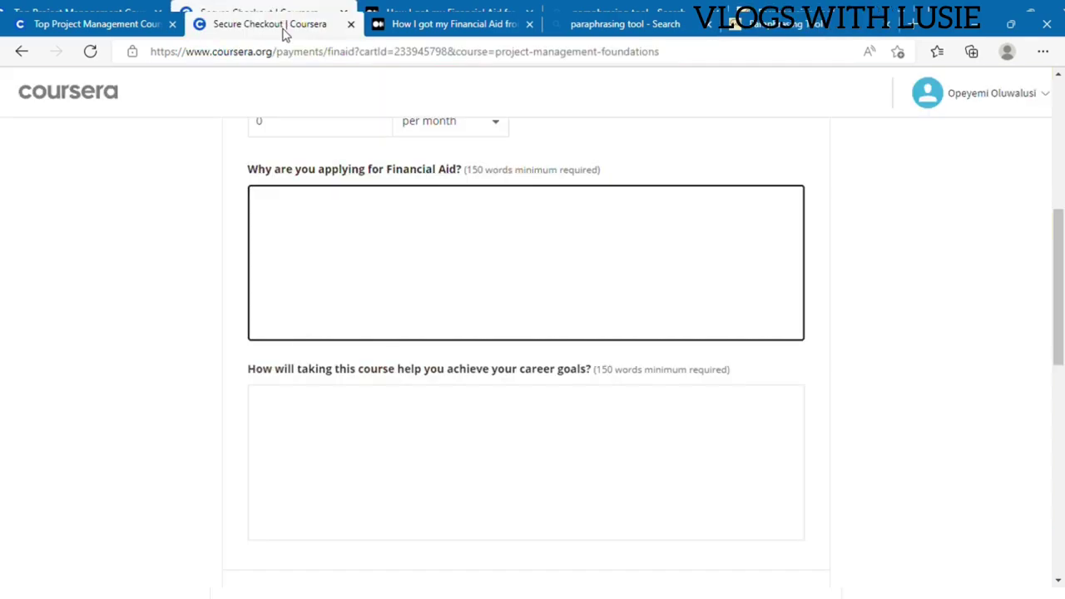
pyautogui.click(313, 196)
pyautogui.hotkey('ctrl', 'v')
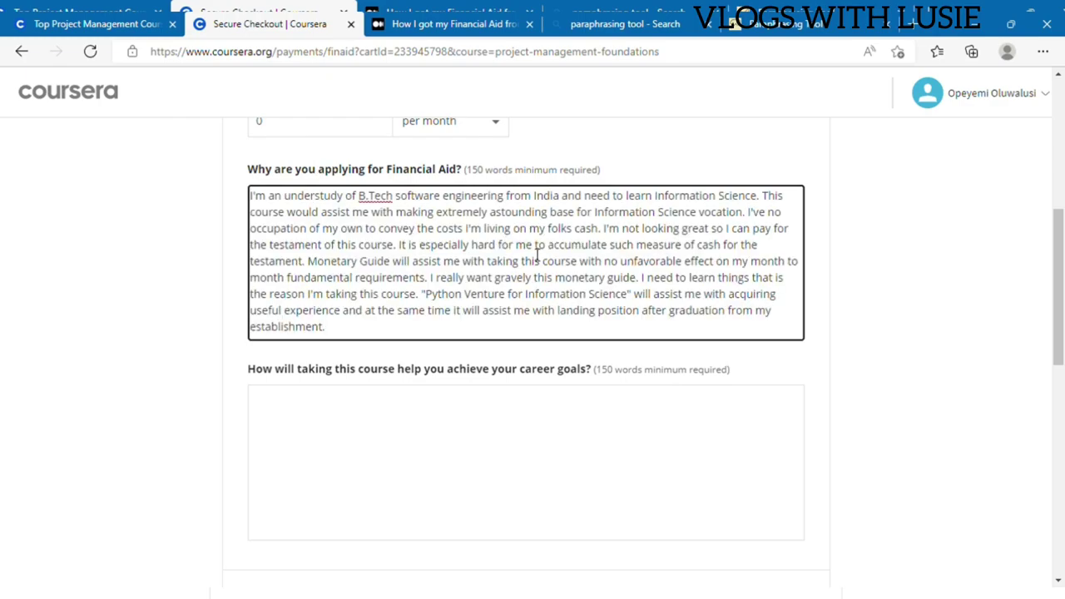
pyautogui.moveTo(1059, 296); pyautogui.dragTo(1059, 342)
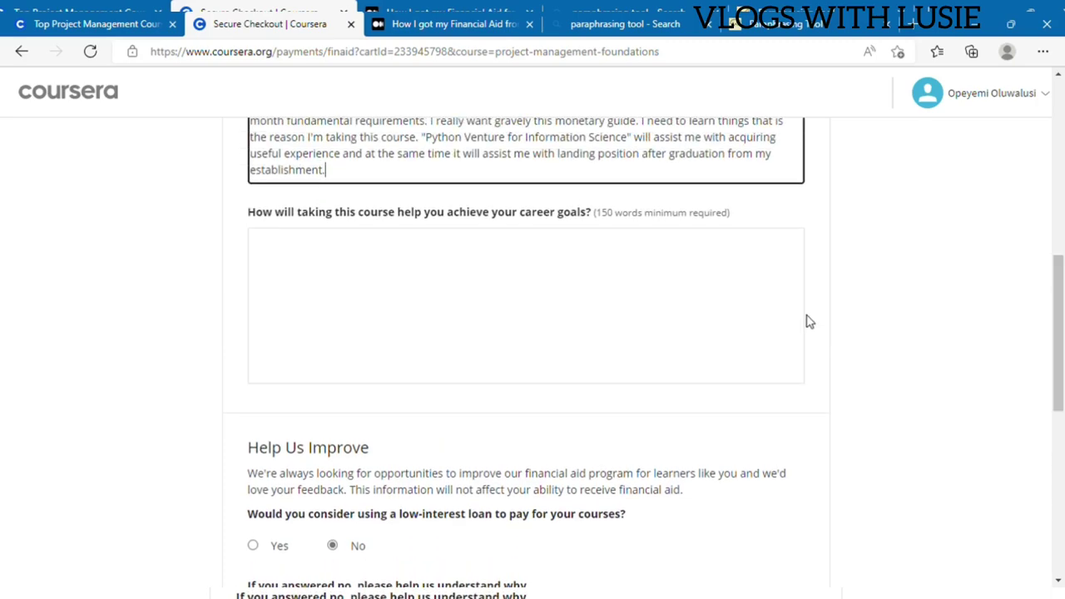
# - Move down the form past the career-goals box, keeping No for the low-interest loan question
pyautogui.click(524, 366)
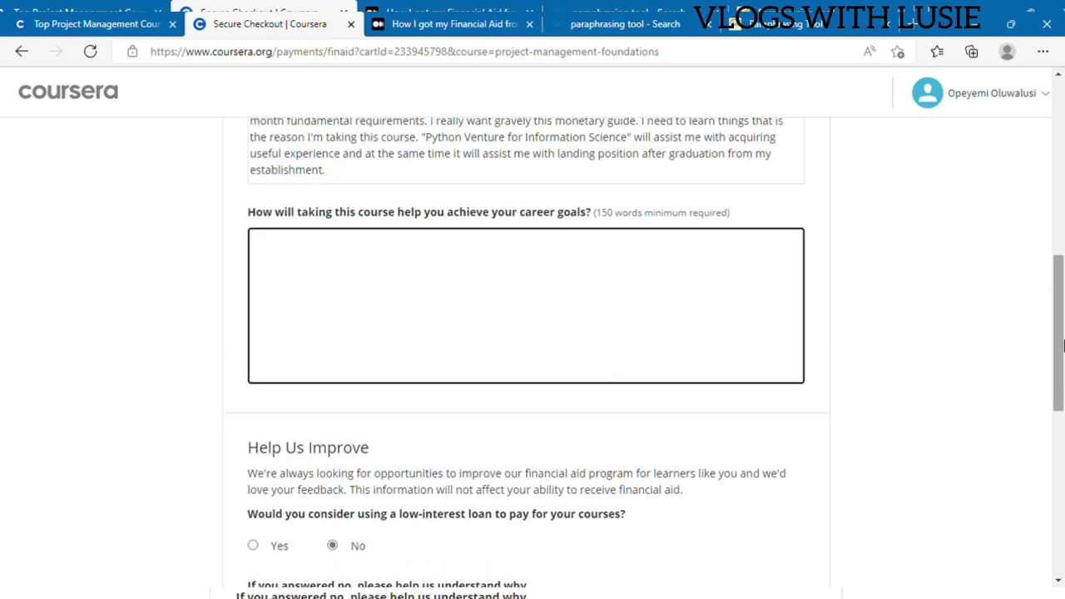
pyautogui.moveTo(1060, 344); pyautogui.dragTo(1062, 405)
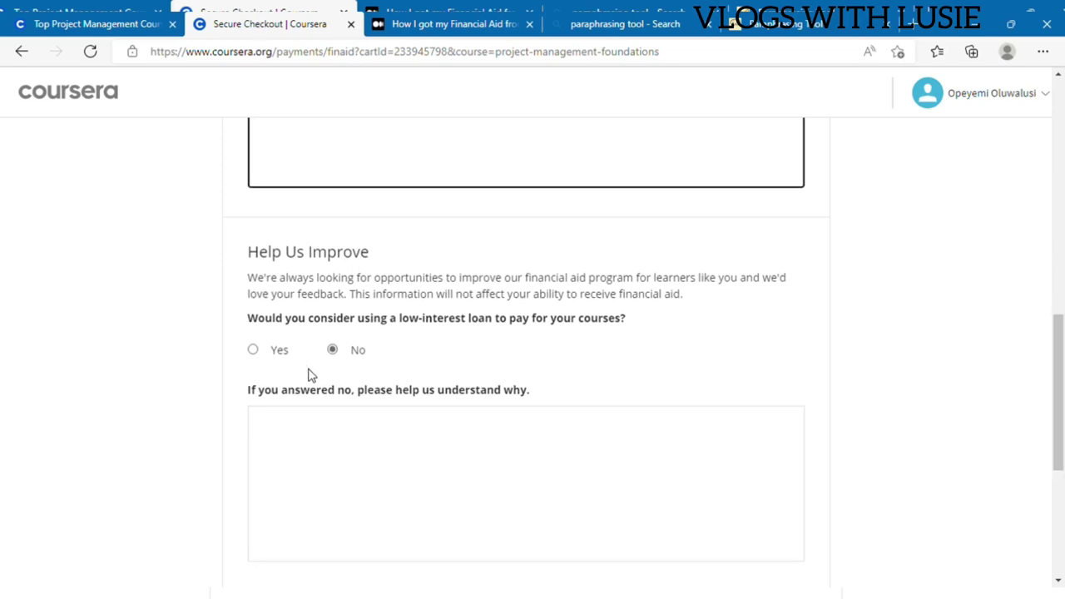
pyautogui.click(358, 350)
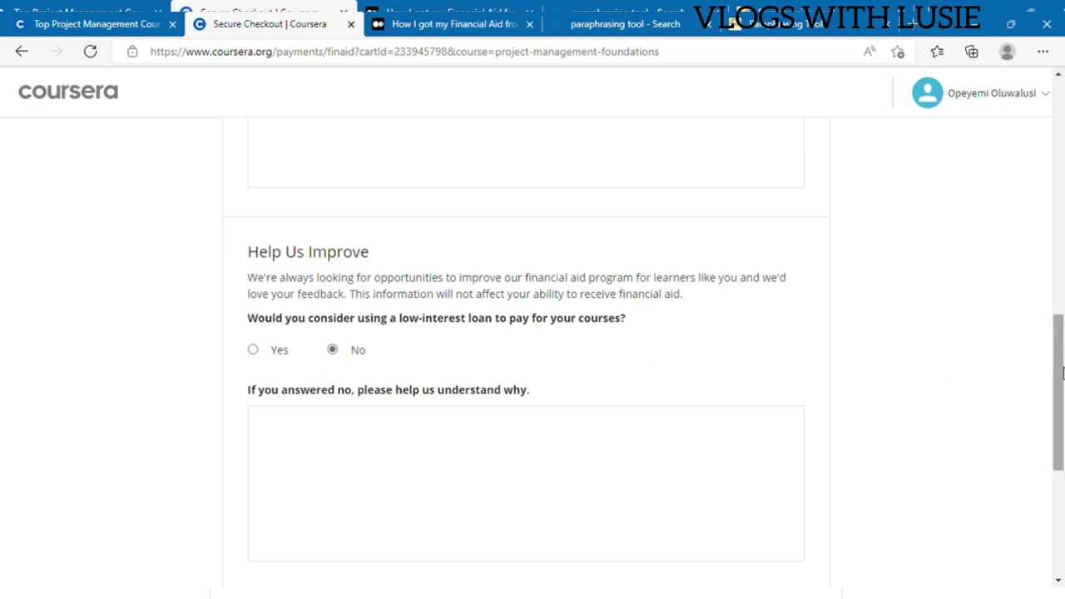
pyautogui.moveTo(1062, 372); pyautogui.dragTo(1062, 430)
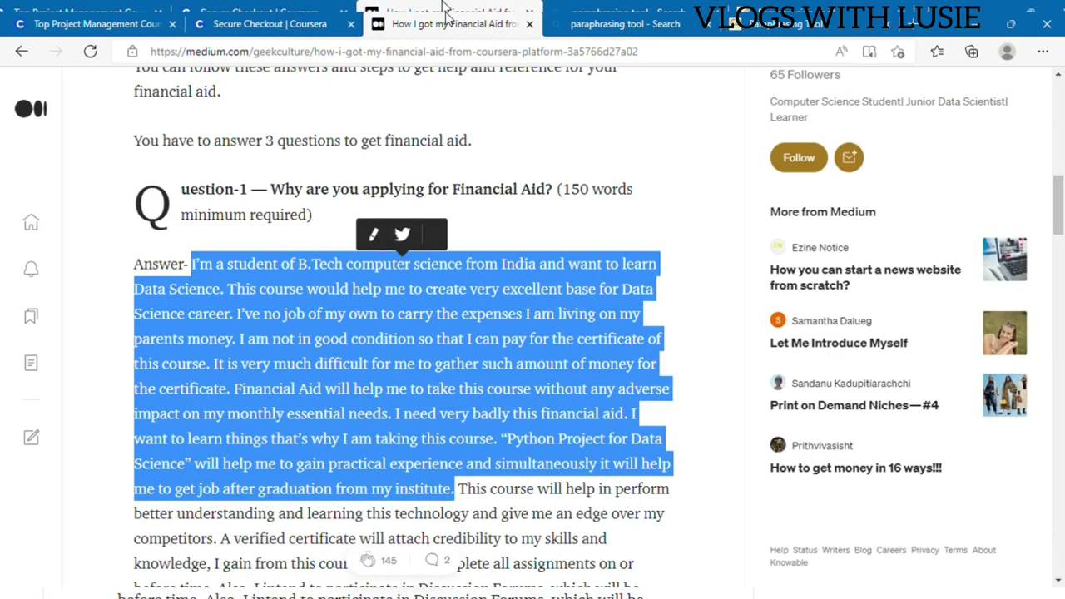
# - Review the Medium article's Question-3 sample answer, then scroll back up to Question-1
pyautogui.click(445, 19)
pyautogui.moveTo(1060, 207); pyautogui.dragTo(1061, 306)
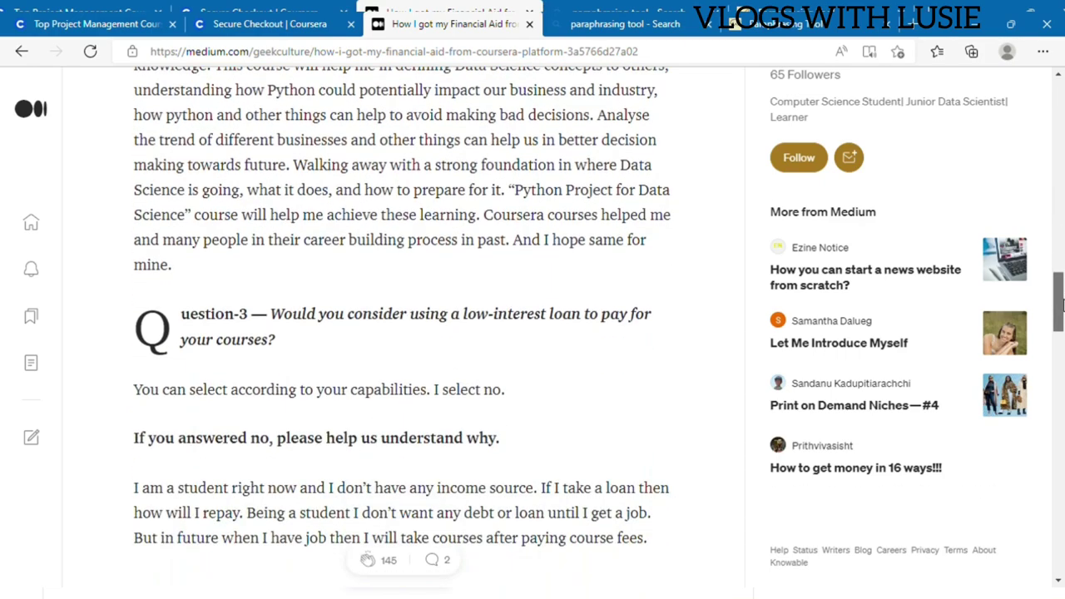
pyautogui.scroll(-3, 466, 287)
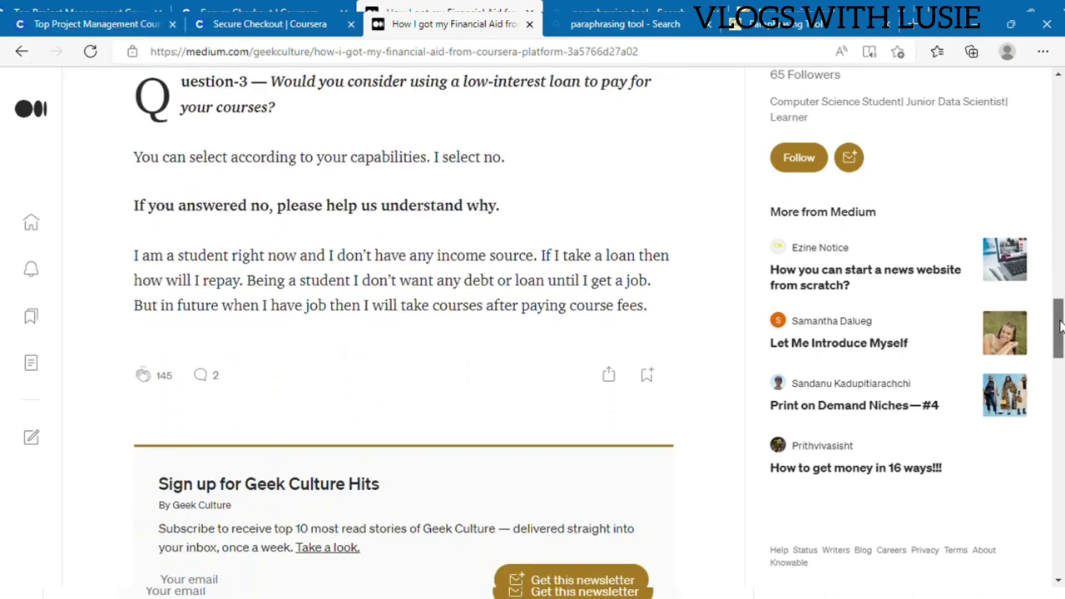
pyautogui.moveTo(1060, 324); pyautogui.dragTo(1060, 166)
pyautogui.click(274, 23)
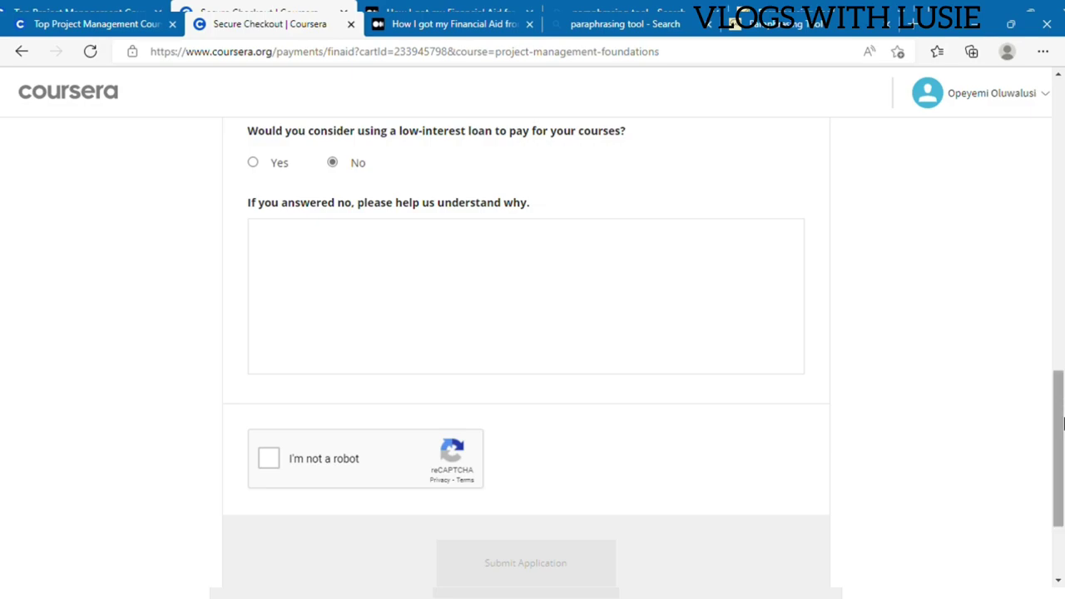
pyautogui.moveTo(1062, 424); pyautogui.dragTo(1060, 142)
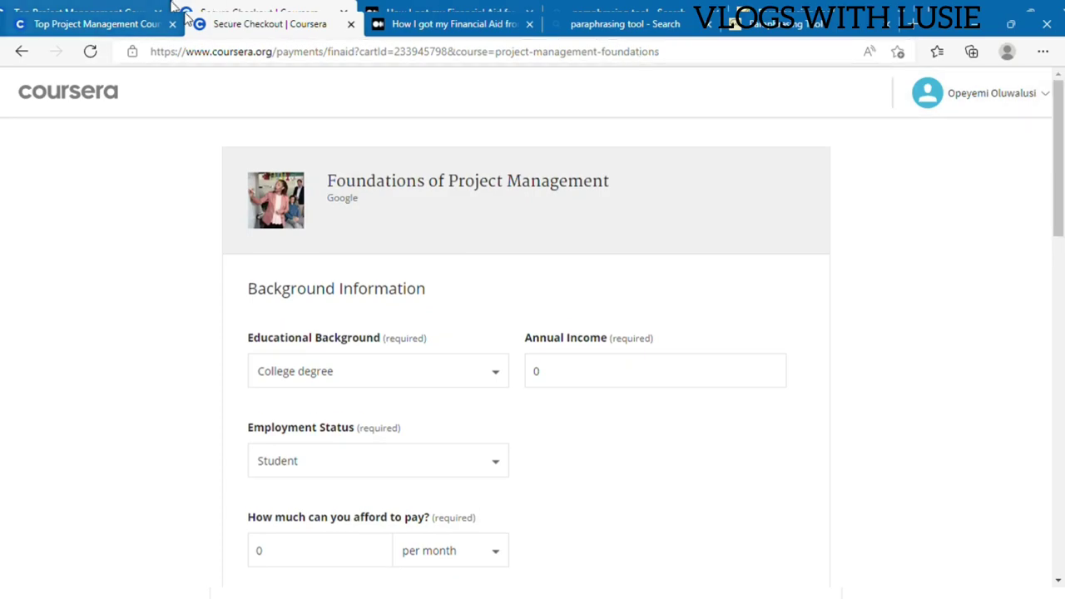
pyautogui.click(140, 18)
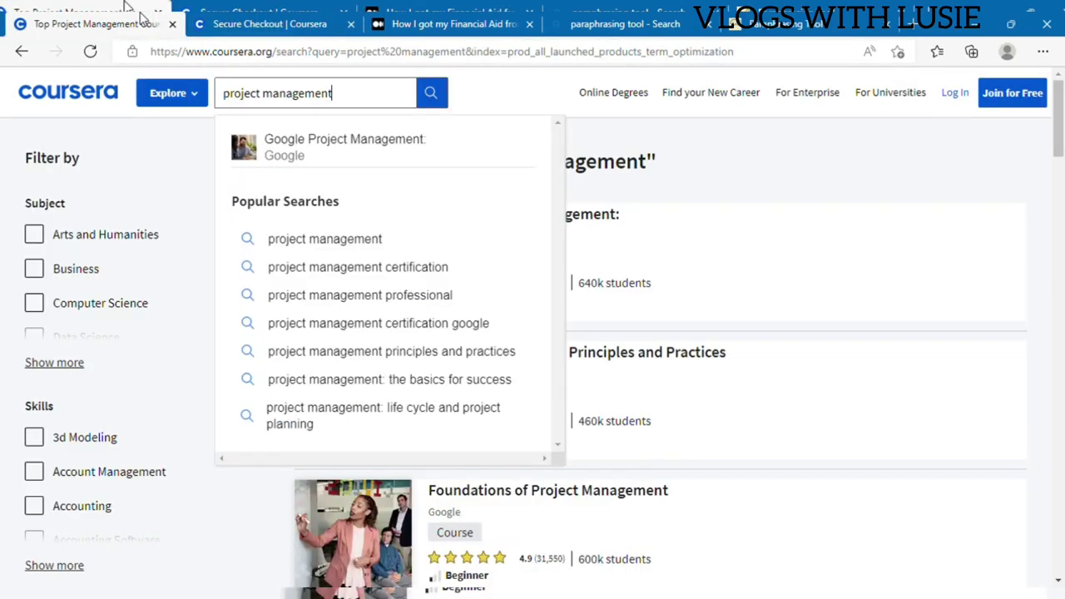
pyautogui.click(256, 20)
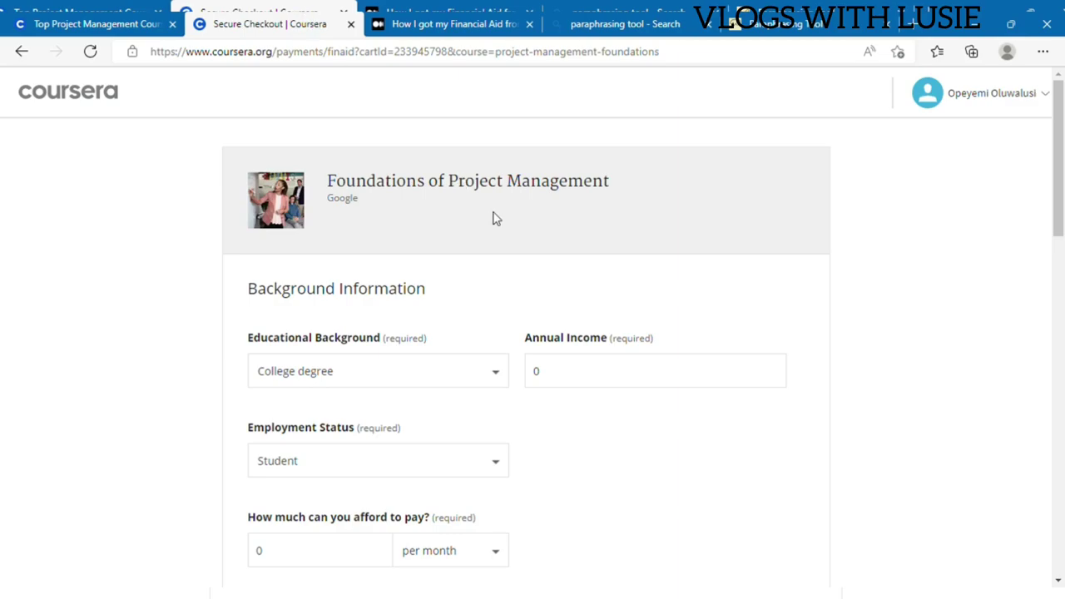
pyautogui.click(420, 22)
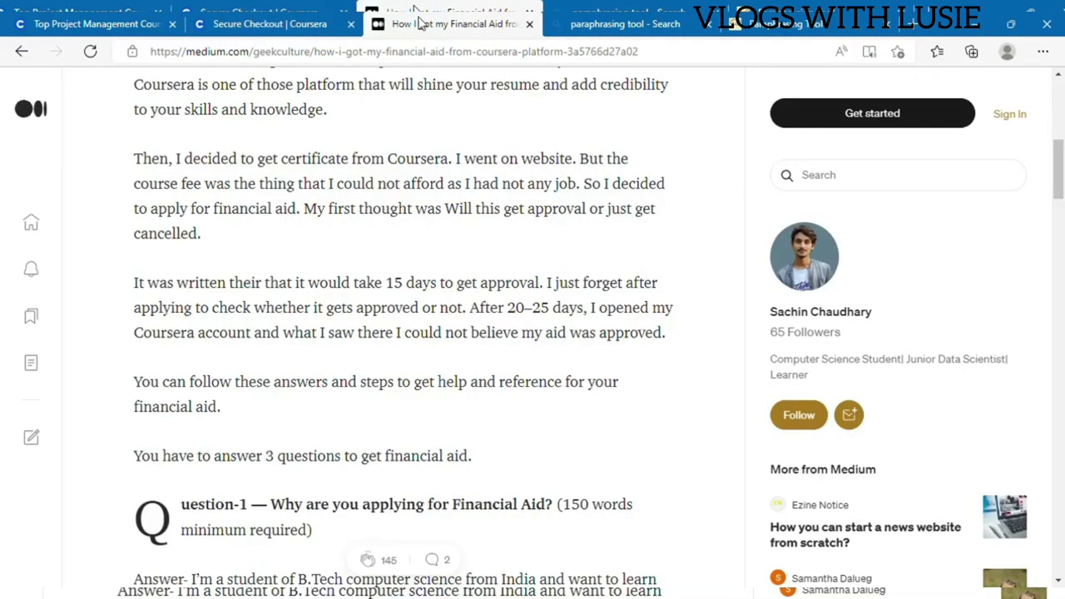